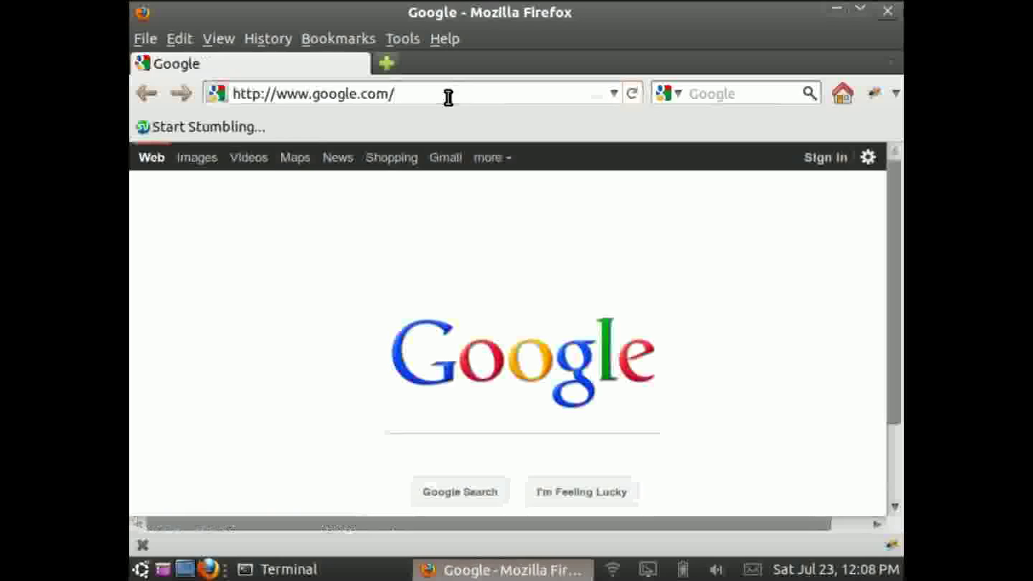
Search YouTube for 'freemans mind', open the Freeman's Mind show page and scroll to its episodes.
click(446, 94)
text(y)
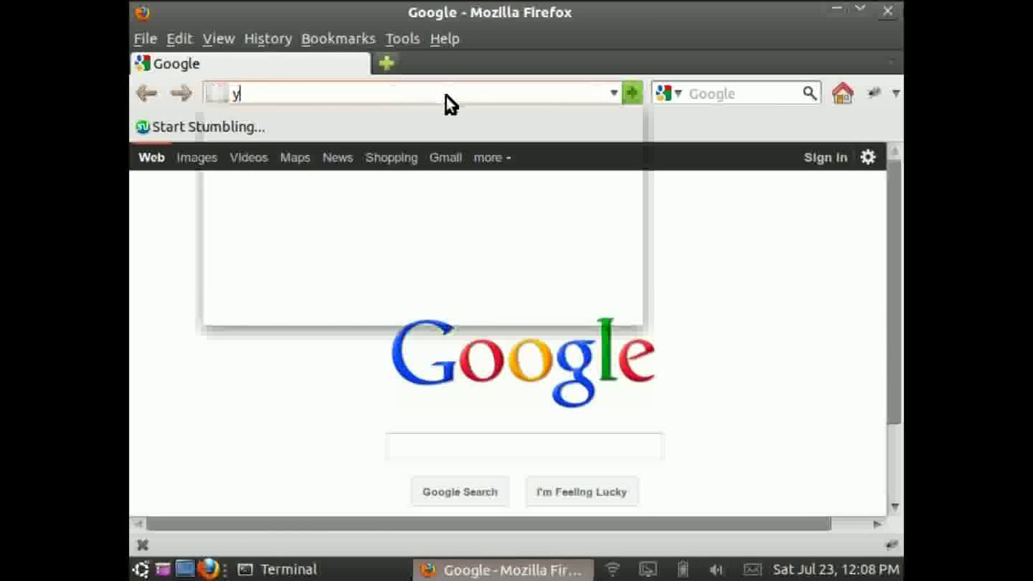
text(outube.com)
key(Return)
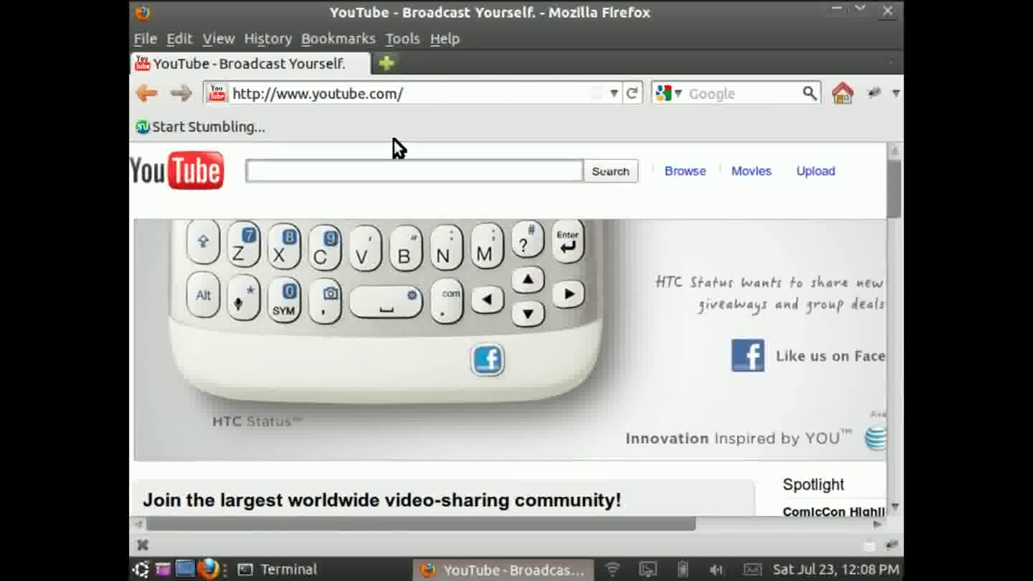
text(freemans mind)
key(Return)
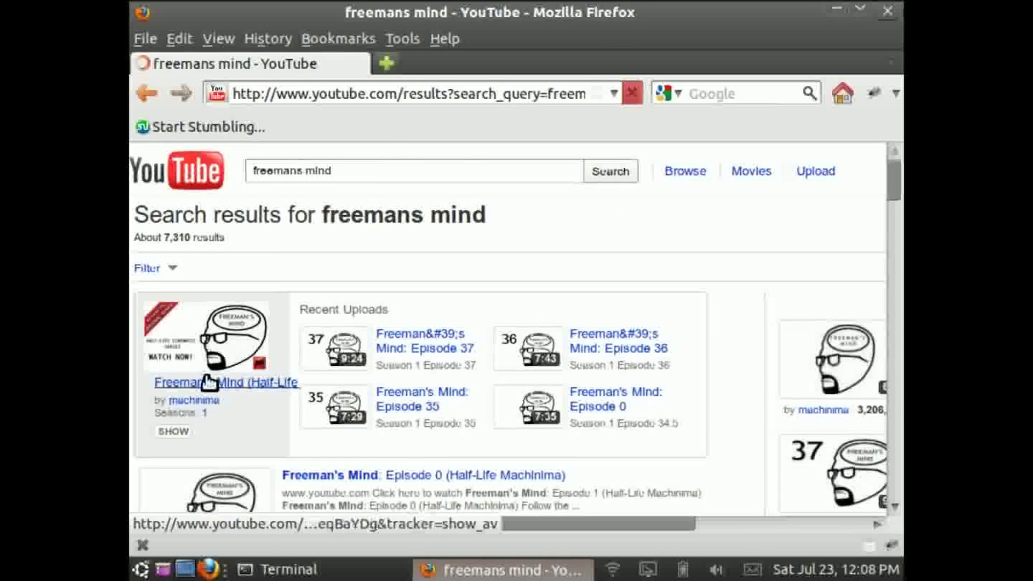
click(212, 384)
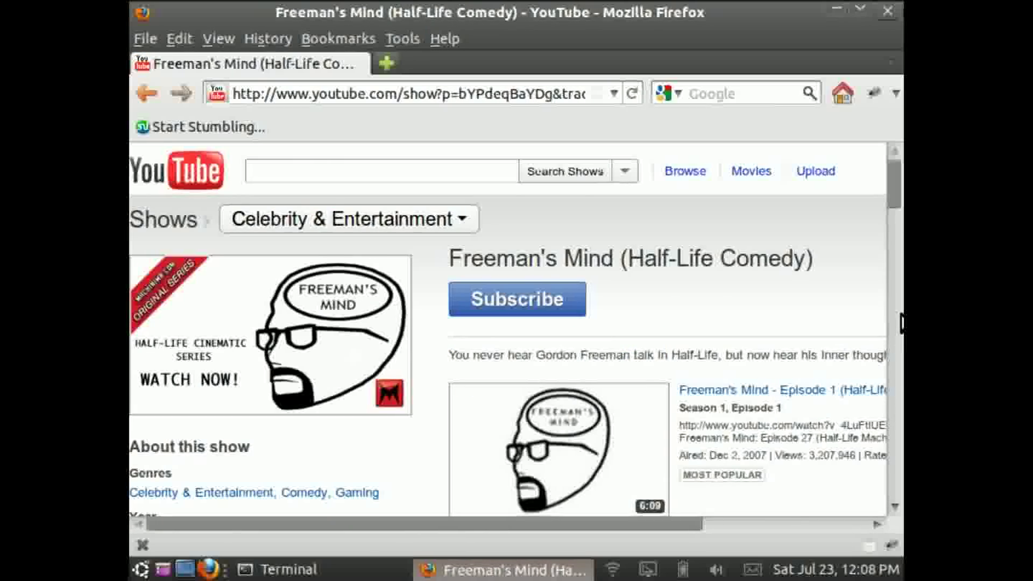
drag(898, 186, 897, 355)
Open the show page's HTML source in its own window and bring it to the front.
right_click(270, 389)
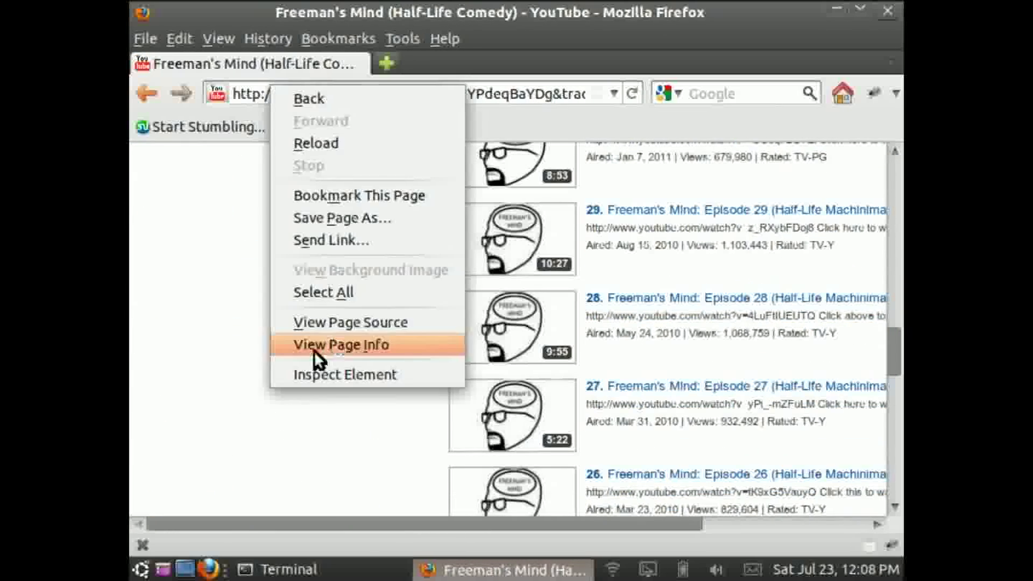
click(350, 322)
scroll(449, 364, down, 10)
scroll(449, 364, down, 10)
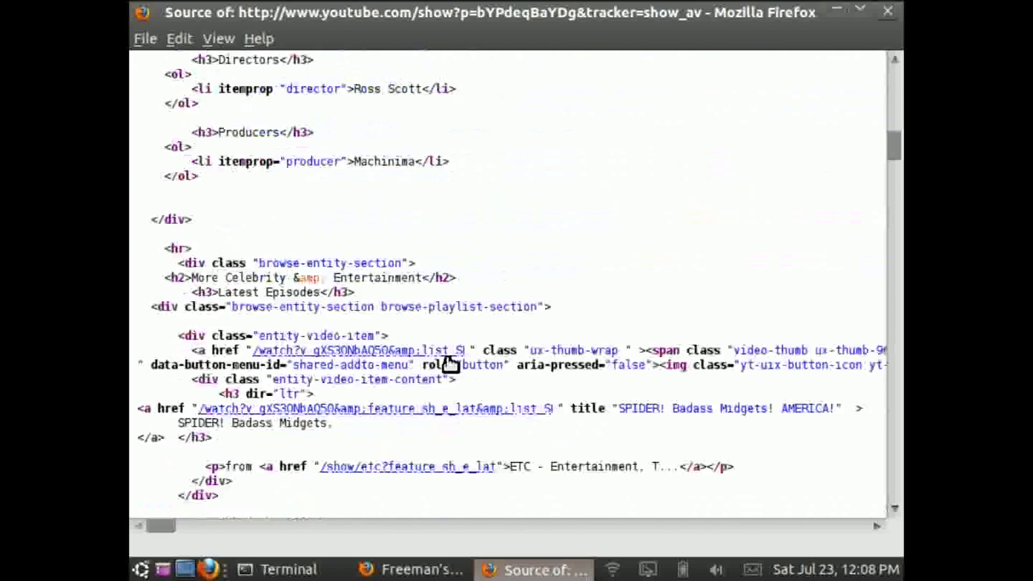
click(419, 569)
scroll(587, 440, up, 5)
scroll(571, 249, down, 5)
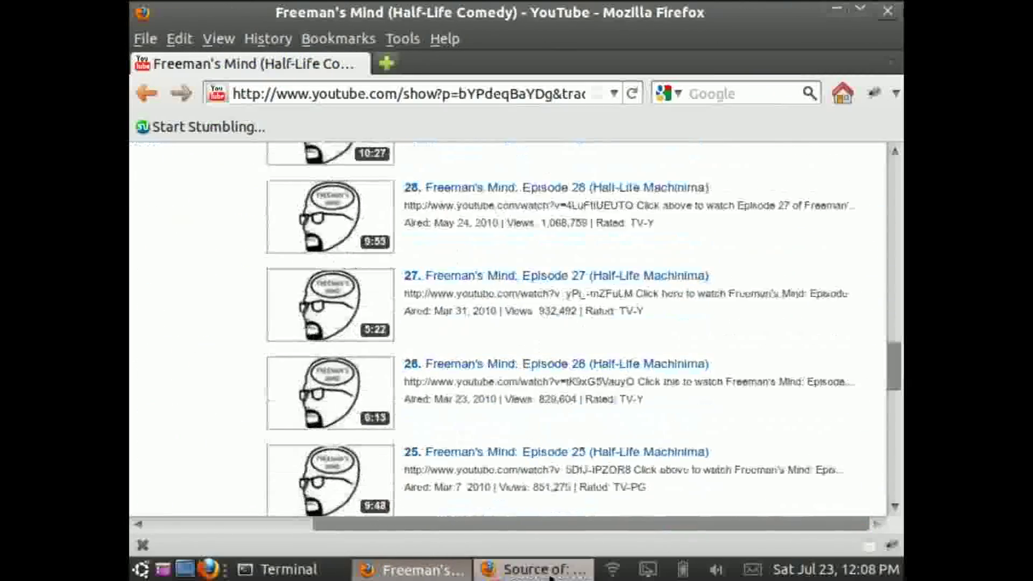
click(552, 571)
Find 'Freeman', then 'Episode 26', in the source and select that line's watch link.
key(ctrl+f)
text(Freeman)
key(Return)
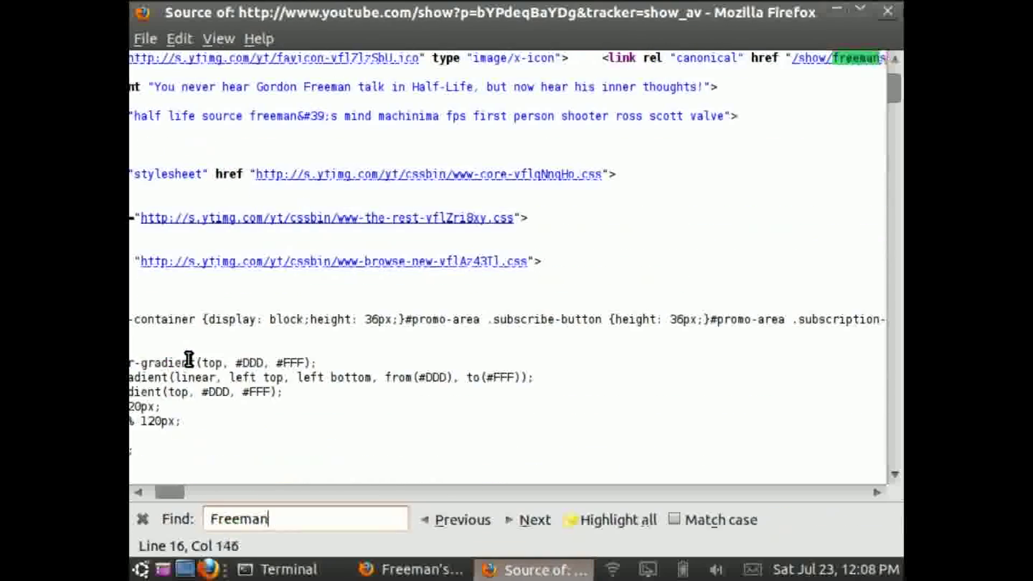
key(ctrl+a)
text(Episode 26)
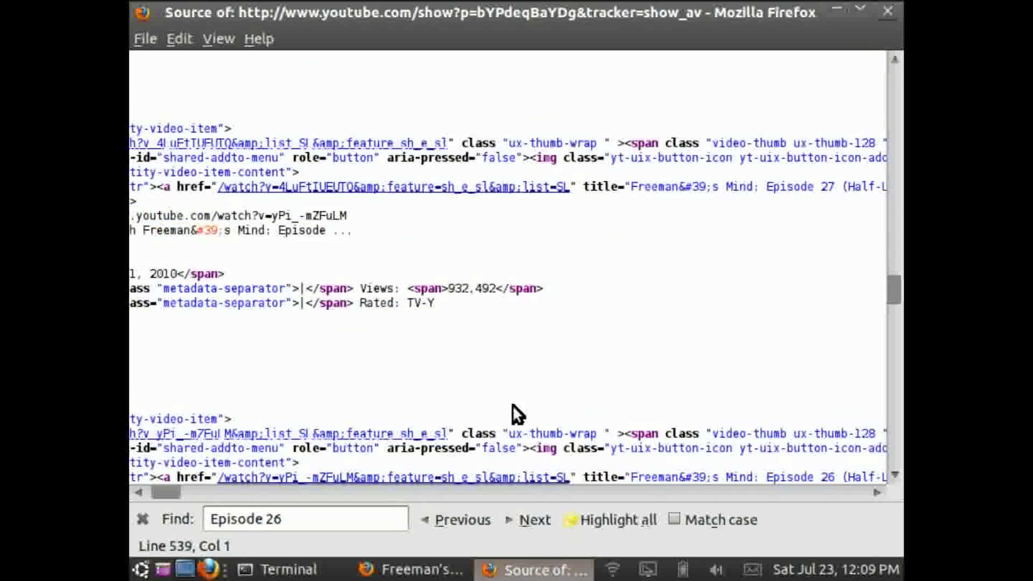
click(143, 491)
drag(196, 422, 895, 420)
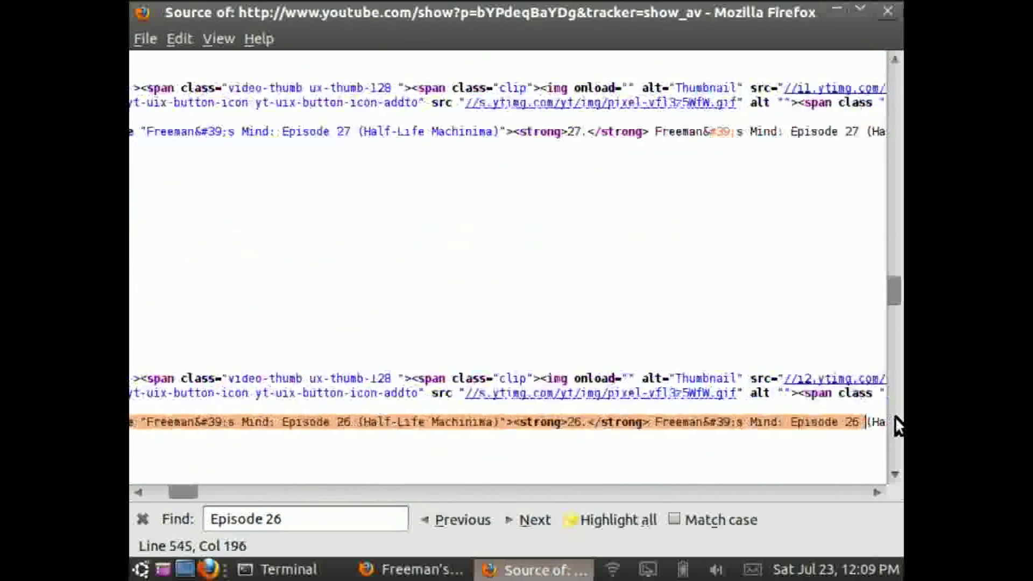
click(137, 491)
drag(287, 421, 710, 419)
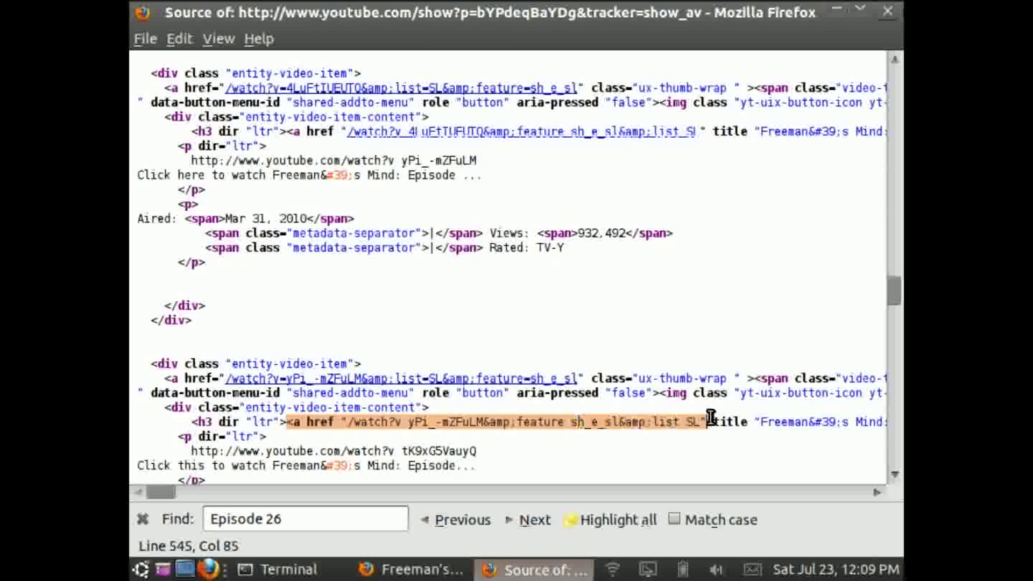
click(355, 436)
Fetch the show page with lynx --source and redirect the output to noerror.txt.
click(274, 569)
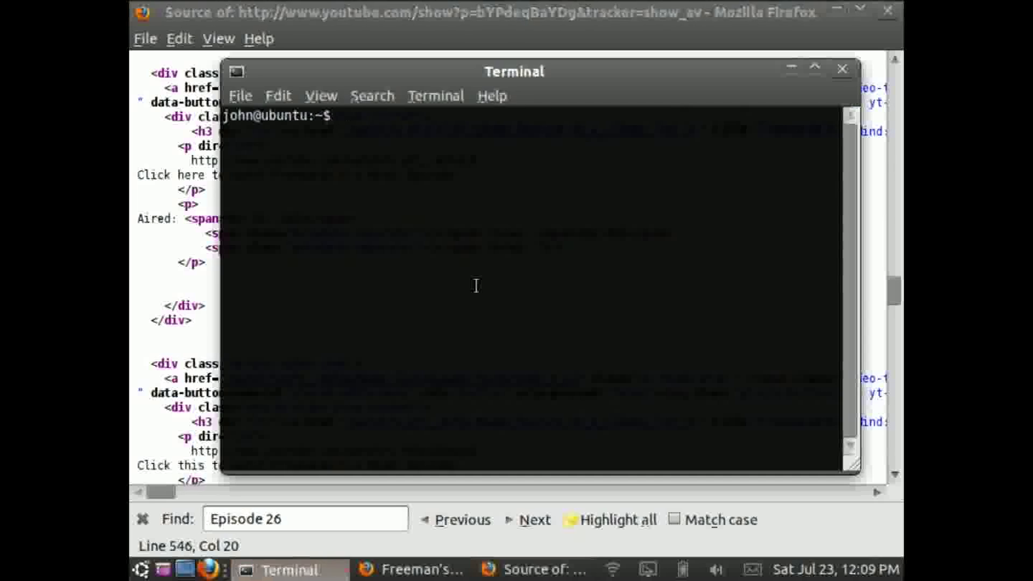
click(536, 569)
click(414, 569)
click(291, 568)
text(lynx --so)
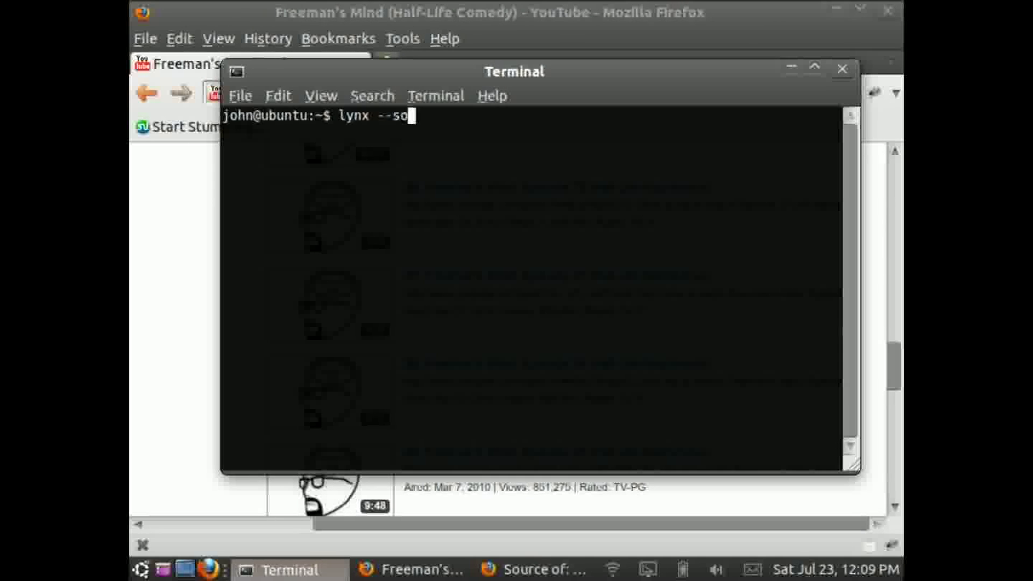
text(urce http://www.youtube.com/show?p=bYPdoqBaYDg&tracker=show_av)
key(Return)
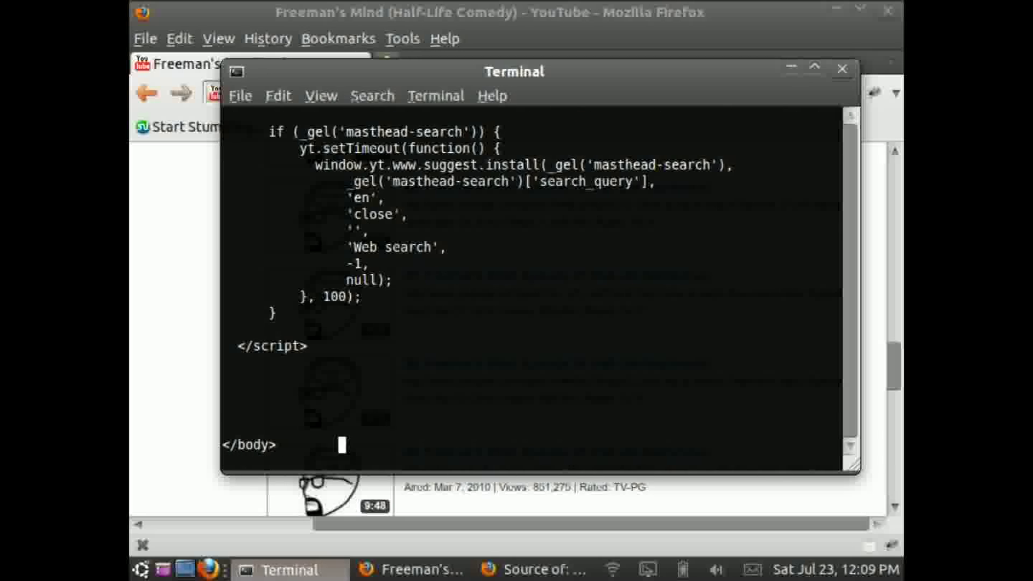
key(ctrl+c)
key(Up)
key(Return)
text(q)
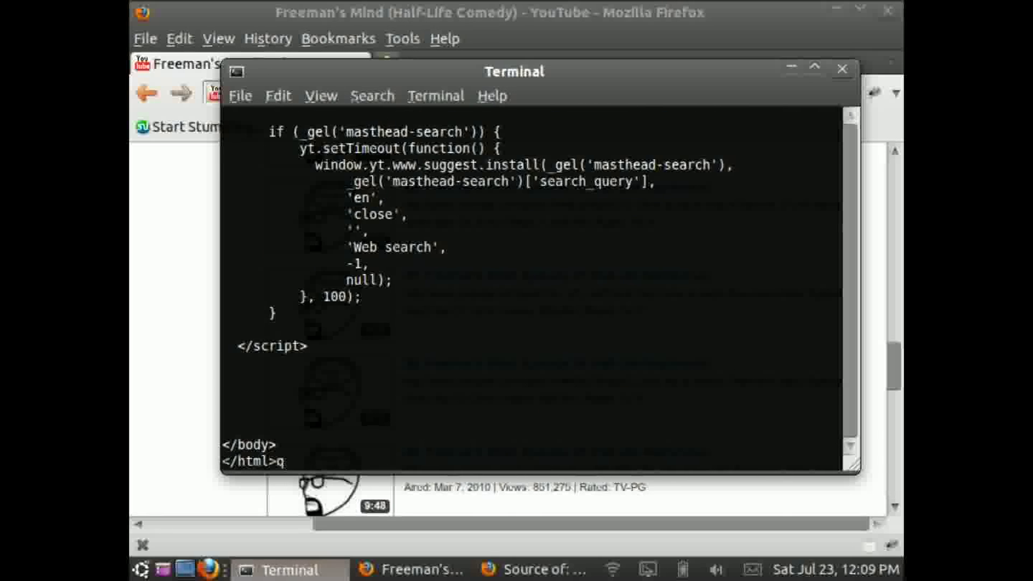
key(ctrl+c)
key(Up)
text(q >)
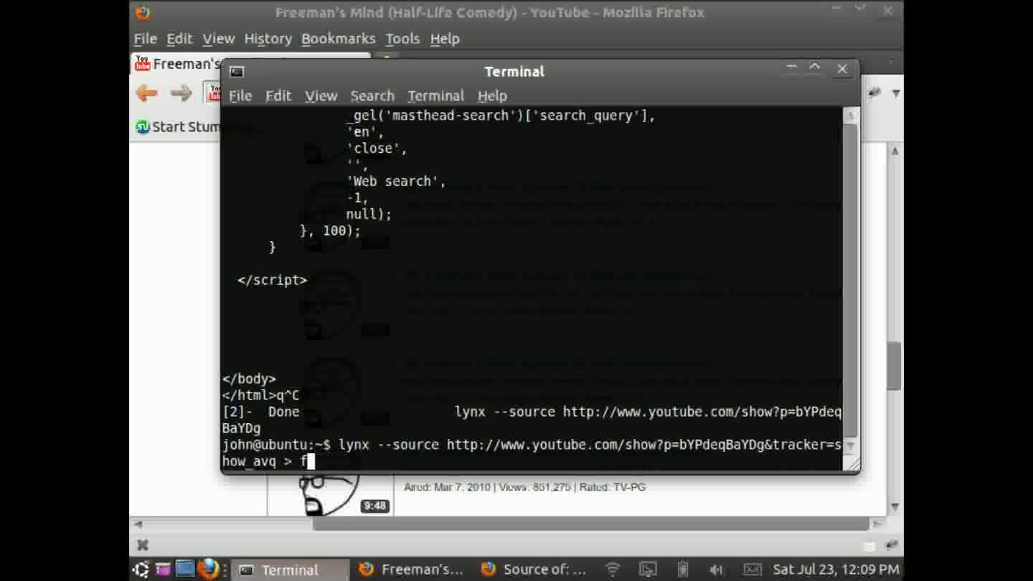
text(.txt)
key(Return)
Clear the terminal screen and list the home folder's files.
key(Return)
key(Return)
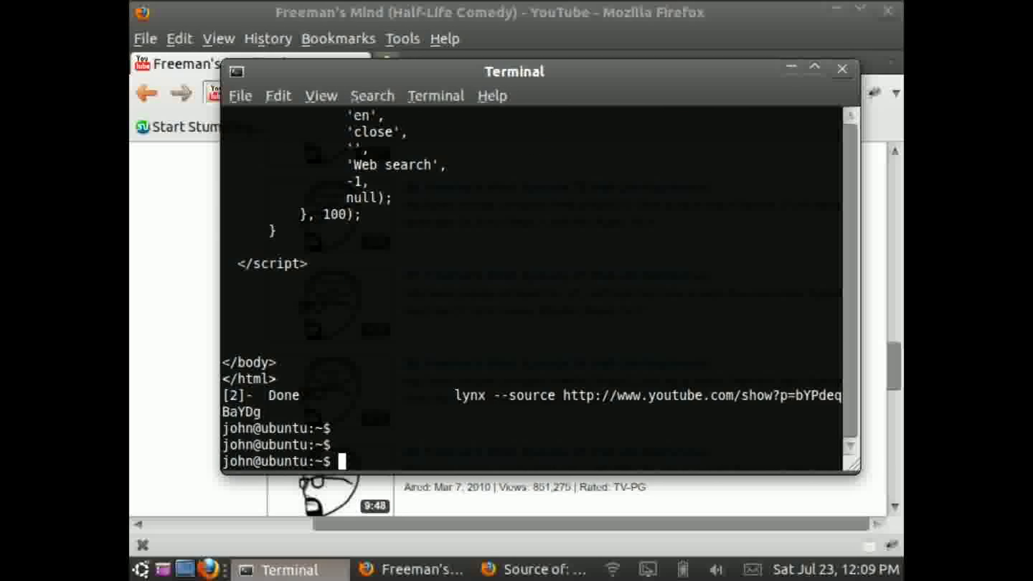
key(ctrl+l)
text(ls)
key(Return)
text(cat noe)
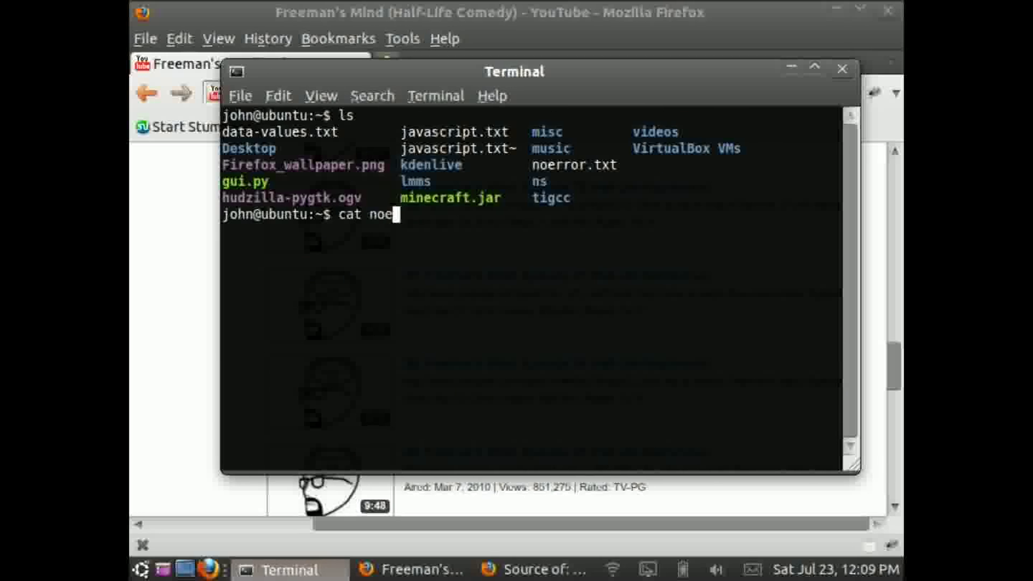
text(rror.txt)
key(Return)
Copy the entire Firefox page source and open noerror.txt in nano.
key(alt+Tab)
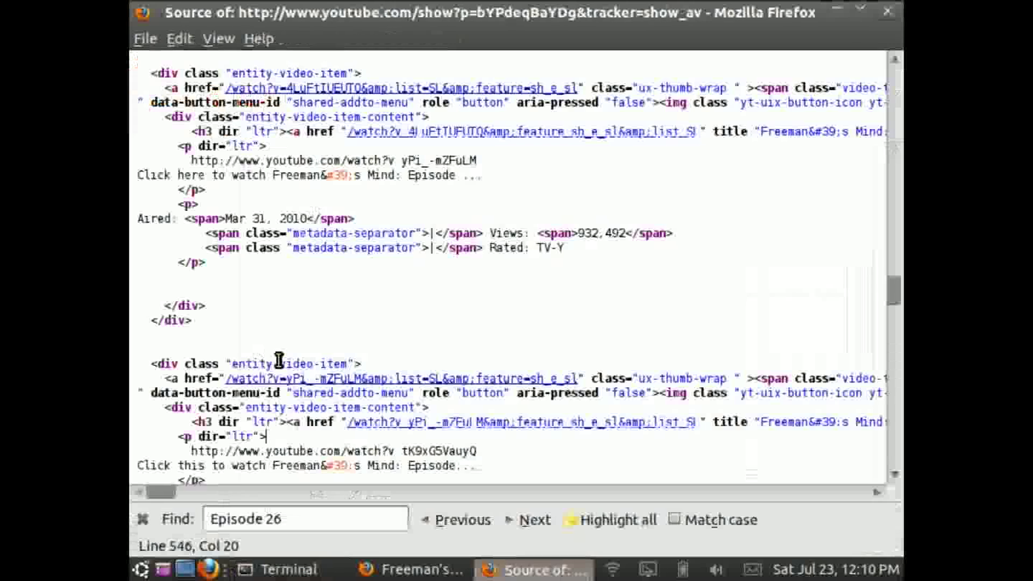
drag(894, 284, 894, 77)
key(ctrl+a)
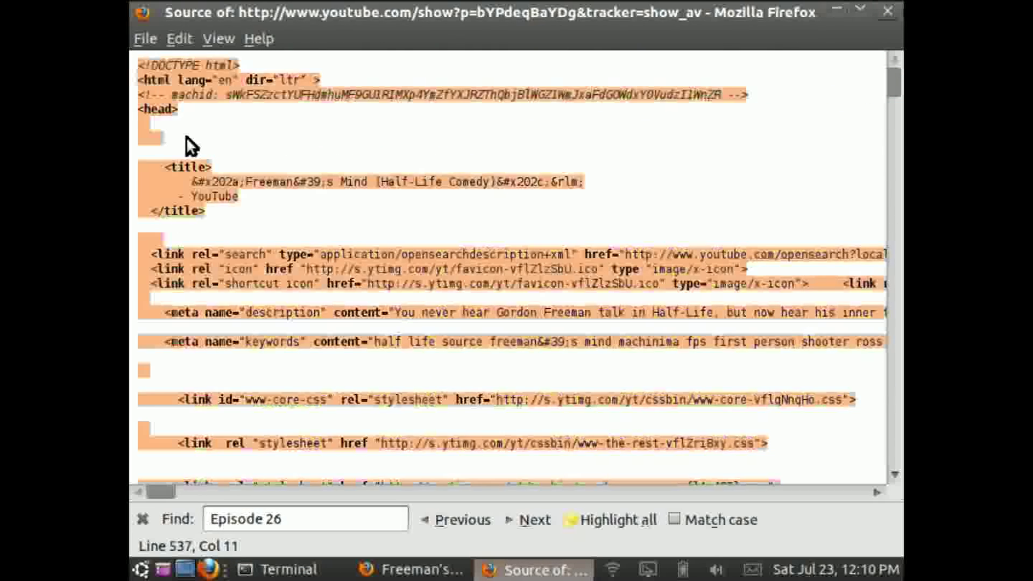
key(ctrl+c)
key(alt+Tab)
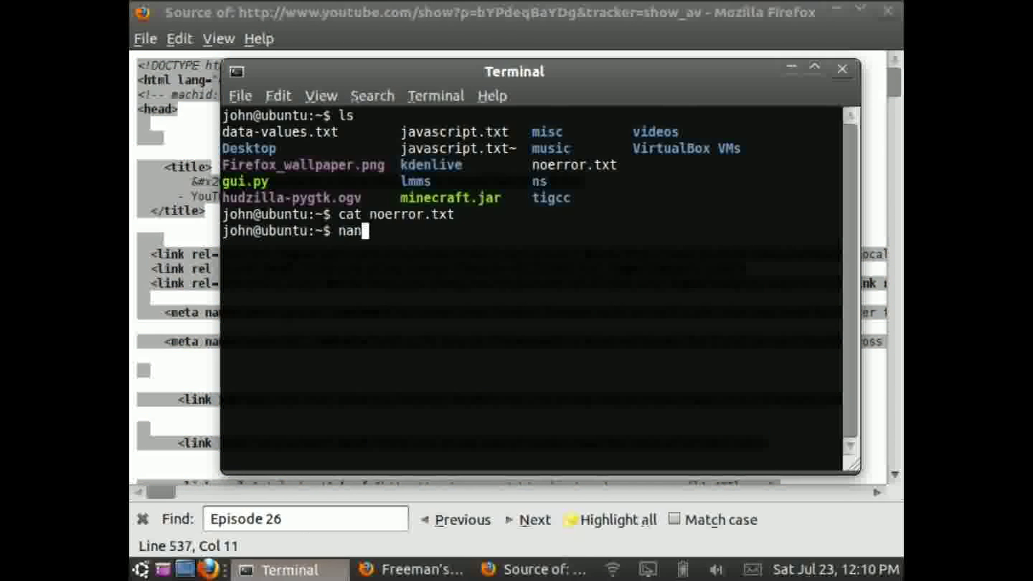
key(Return)
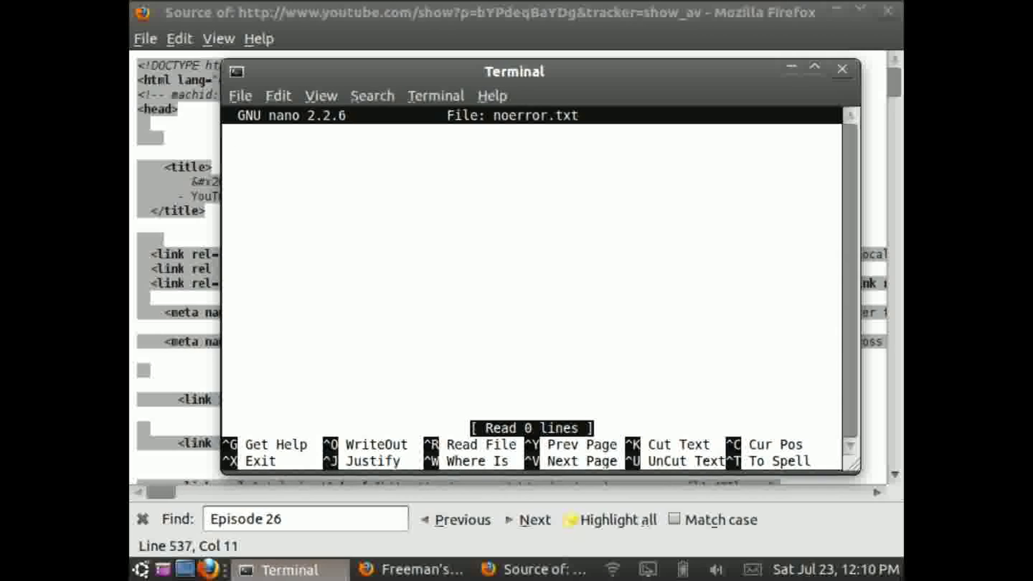
key(ctrl+shift+v)
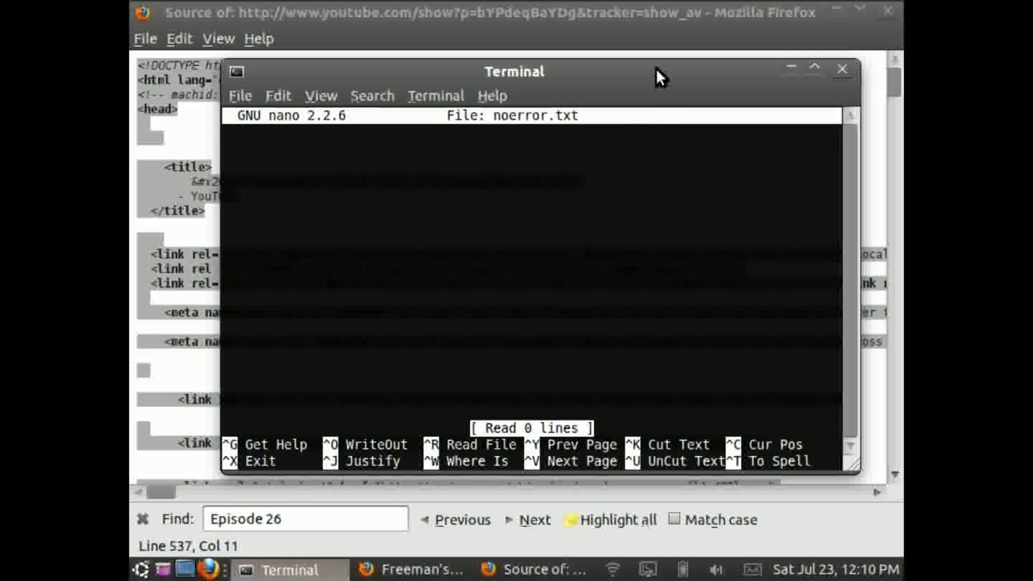
Open a new terminal window and move it to the centre of the screen.
click(841, 69)
click(142, 357)
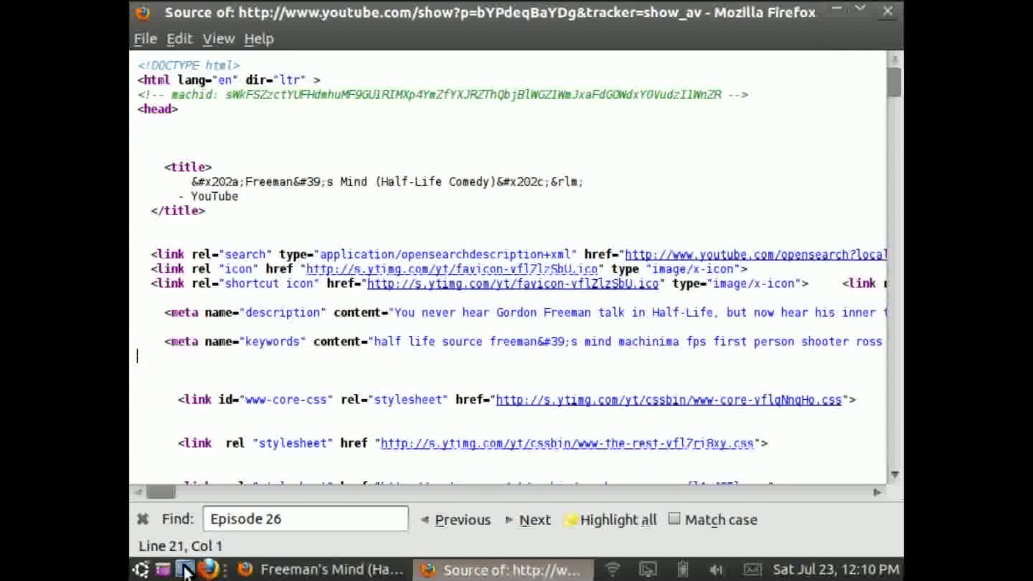
key(ctrl+alt+t)
drag(491, 12, 548, 133)
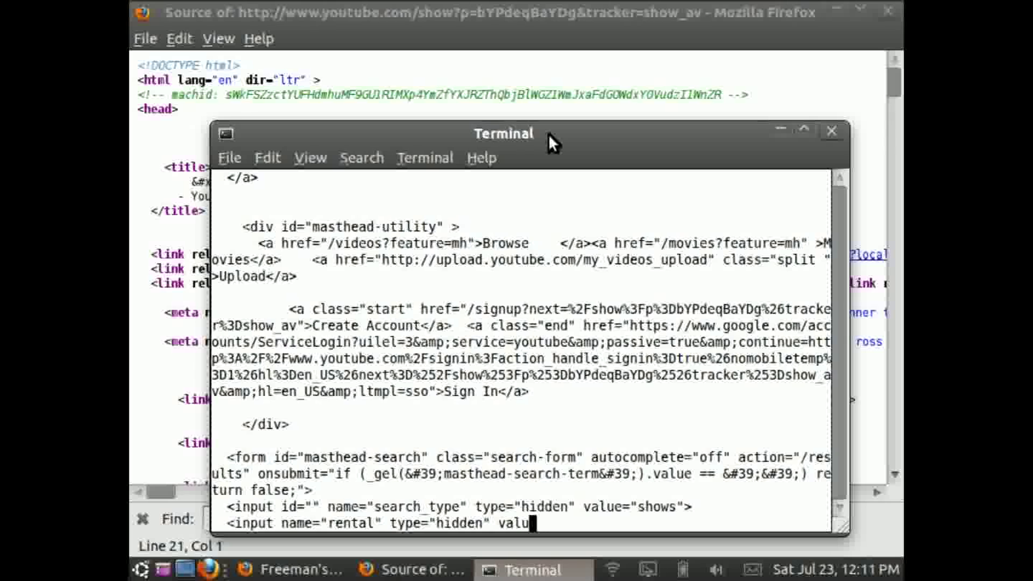
drag(548, 132, 551, 112)
key(alt+F4)
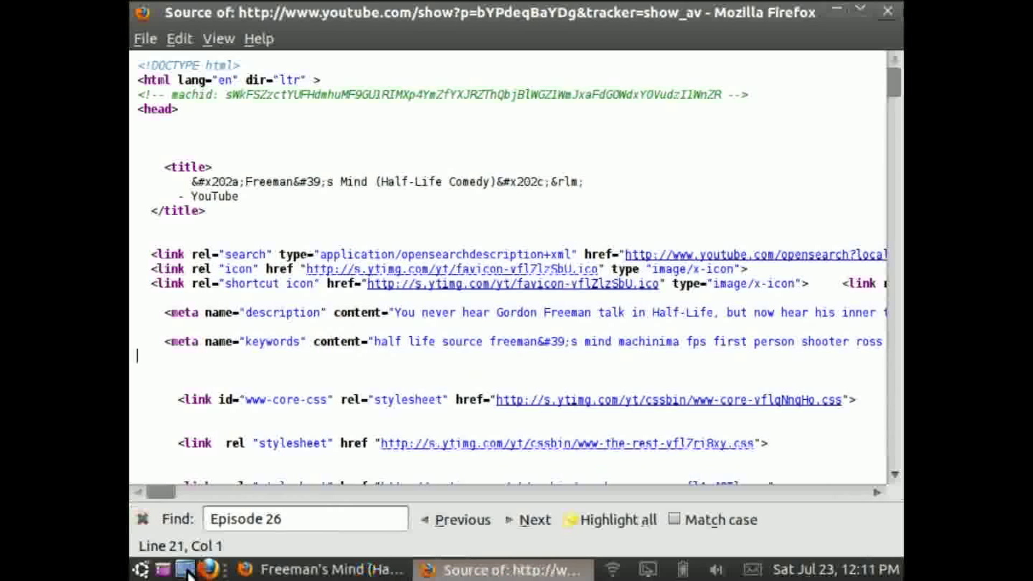
key(ctrl+alt+t)
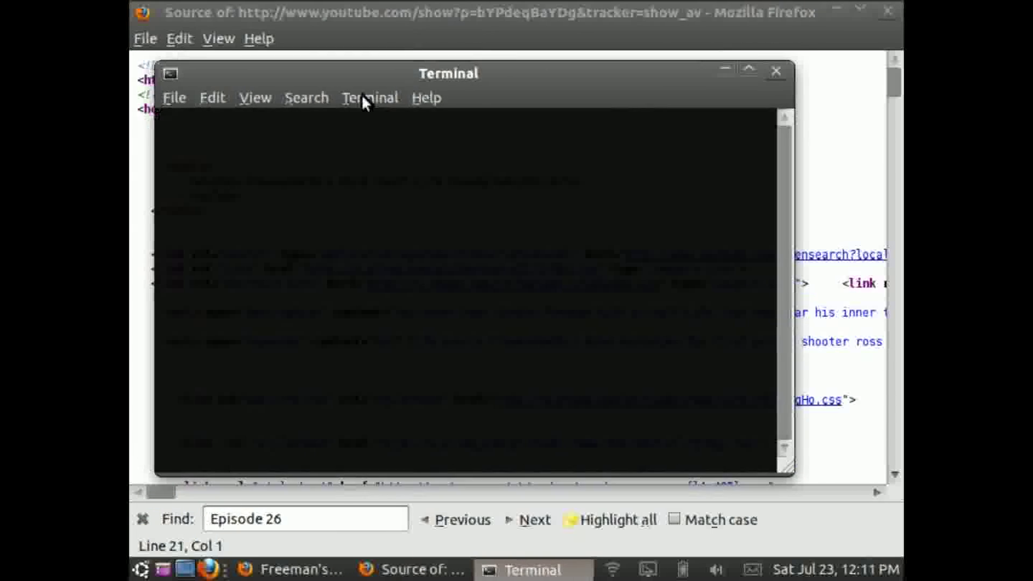
Copy the show page URL and run lynx --source on it, redirecting to noerror.txt.
click(298, 569)
click(552, 93)
drag(553, 94, 519, 95)
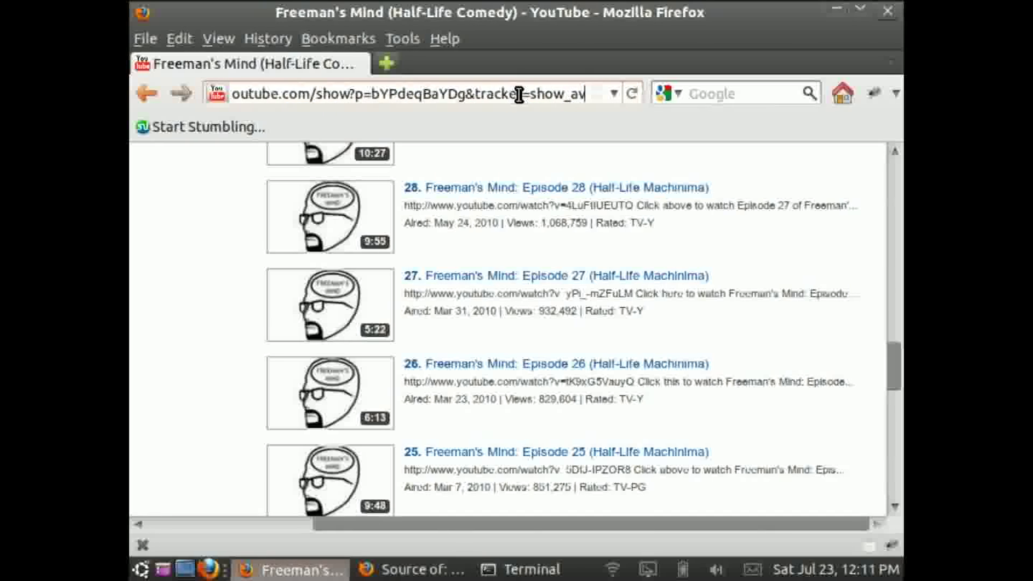
key(ctrl+c)
click(531, 569)
text(lynx )
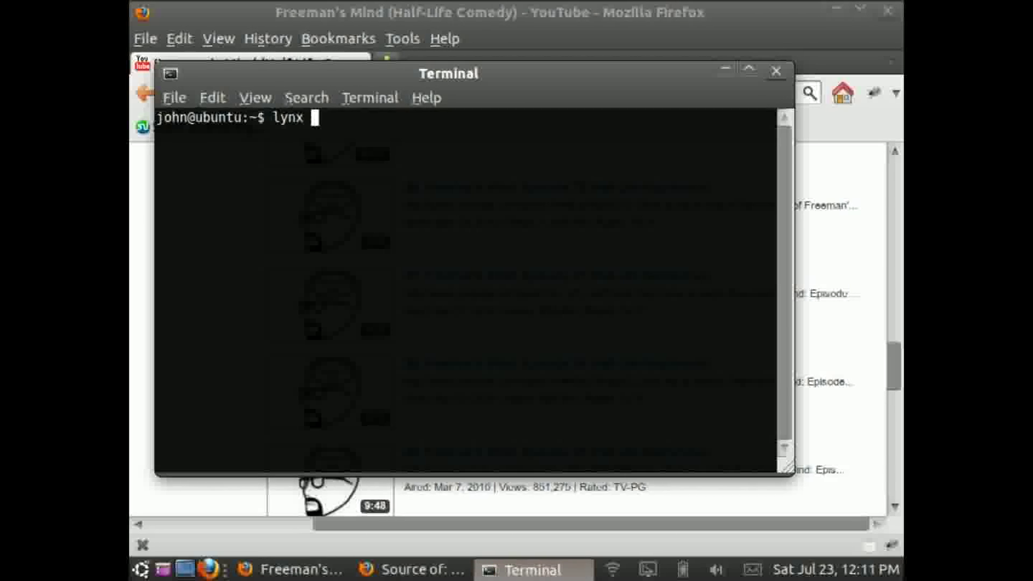
text(--source)
key(ctrl+shift+v)
text(>)
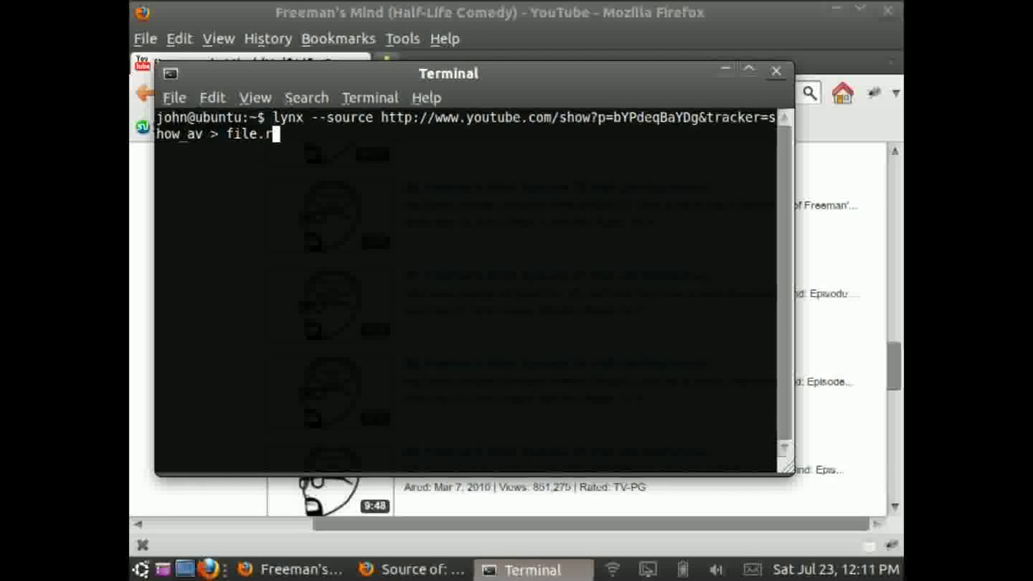
key(BackSpace)
key(BackSpace)
key(BackSpace)
text(.txt)
key(Return)
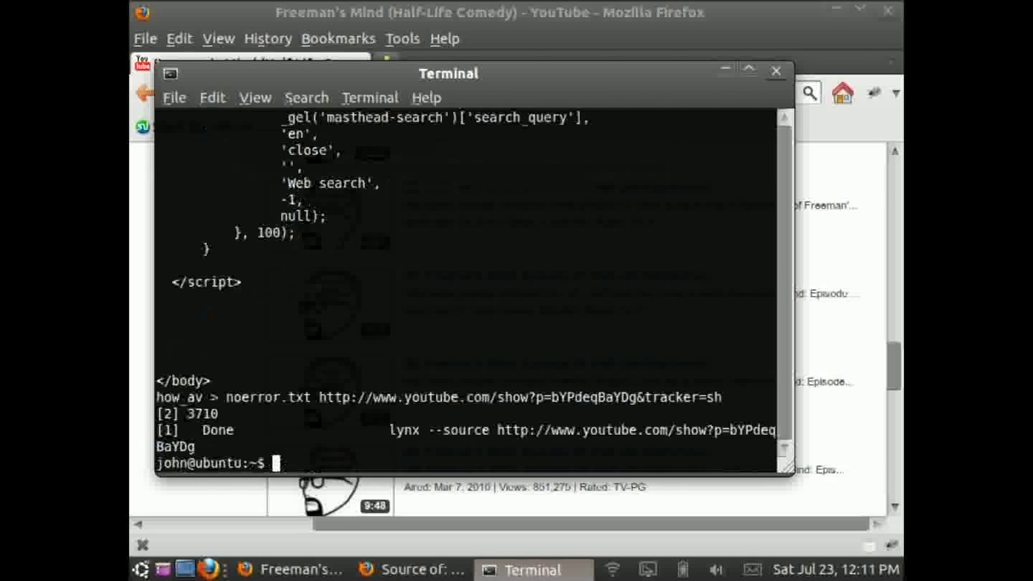
Confirm noerror.txt is empty with ls and nano, then right-click the Firefox page source.
key(Return)
text(ls)
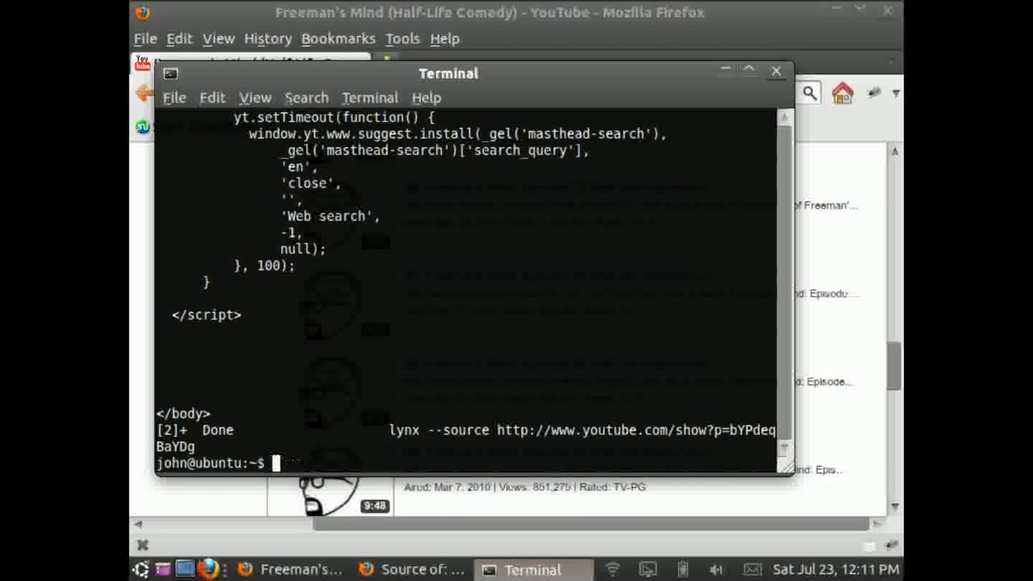
key(Return)
text(fg)
key(Return)
text(g)
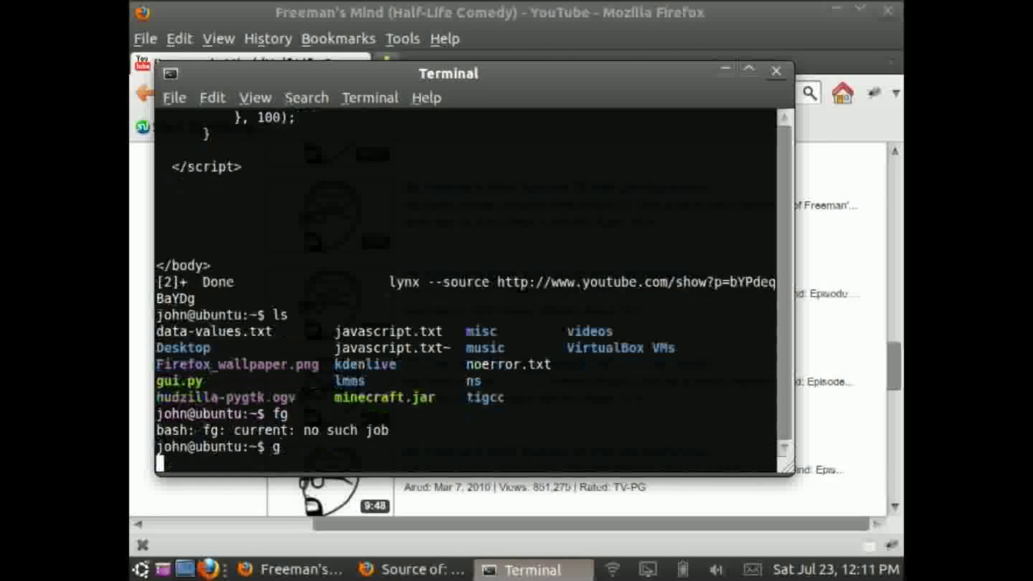
key(Return)
text(bg)
key(Return)
text(n)
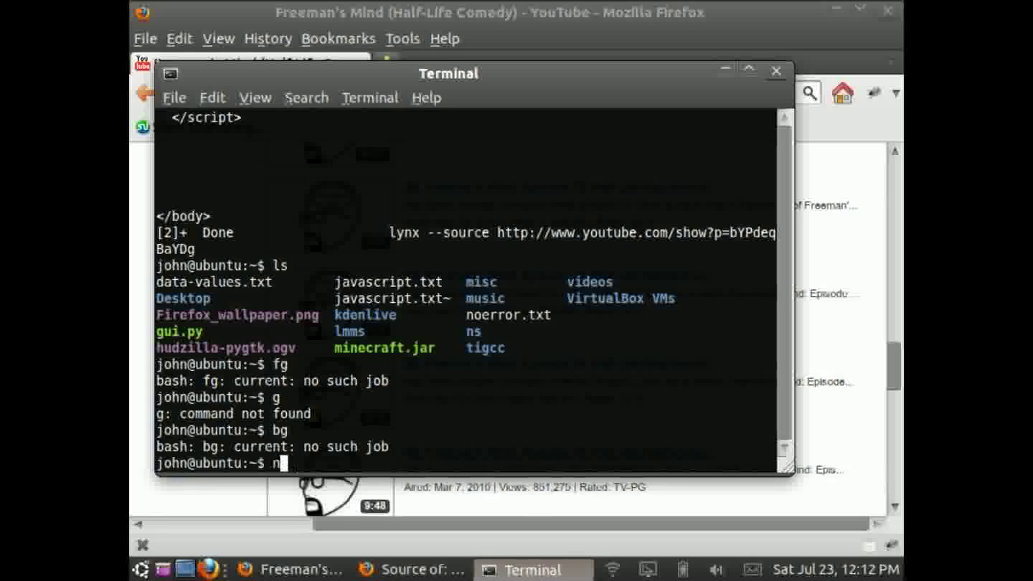
key(Return)
key(ctrl+x)
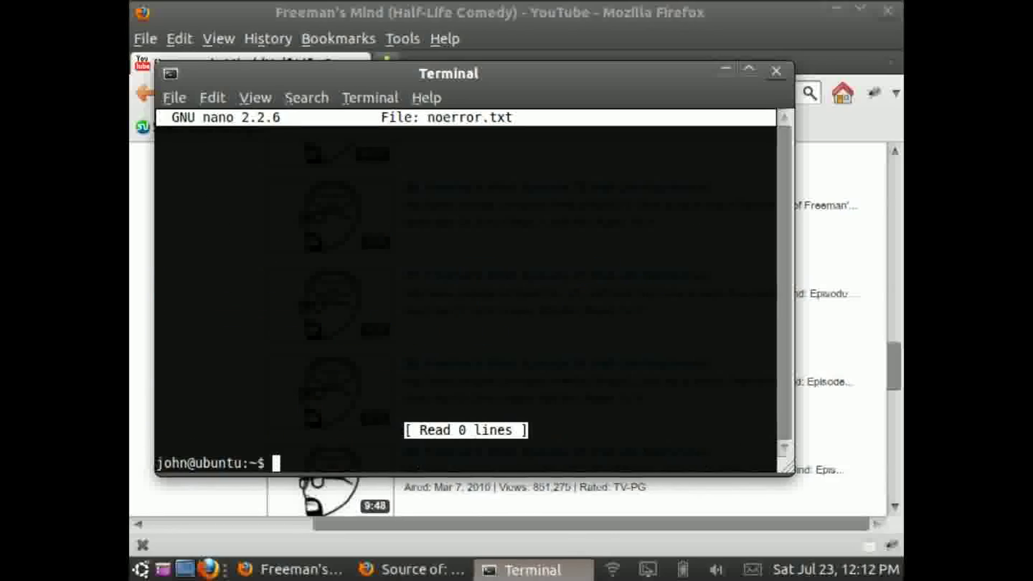
key(alt+Tab)
key(alt+Tab)
mouse_move(141, 63)
mouse_down()
mouse_move(571, 569)
mouse_move(186, 468)
mouse_up()
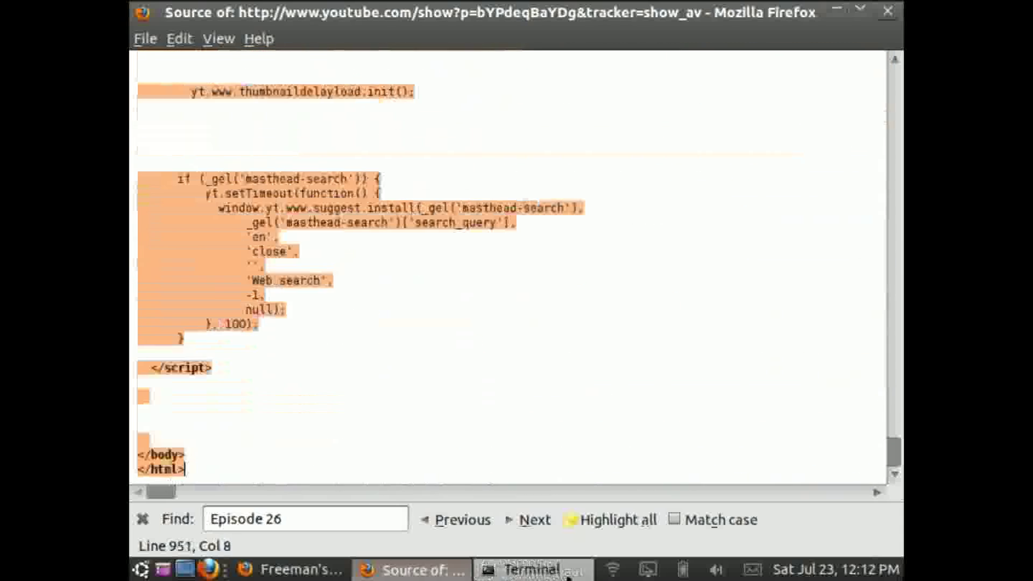
right_click(171, 222)
Copy the page source, paste it into a new Bluefish document, and save it as playlist.html in the john folder.
click(208, 314)
click(532, 569)
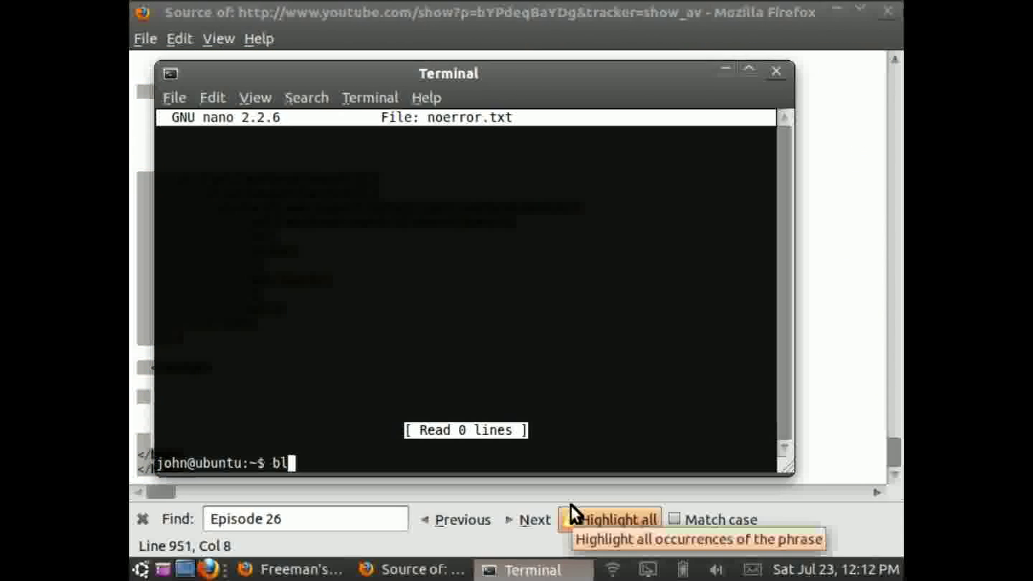
text(bluefish)
key(Return)
key(ctrl+v)
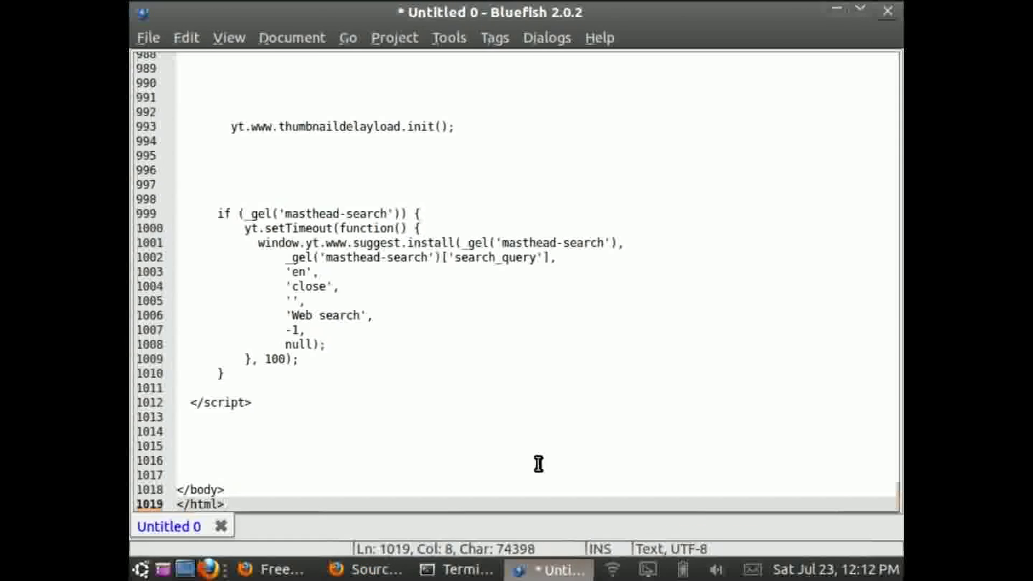
drag(888, 495, 888, 61)
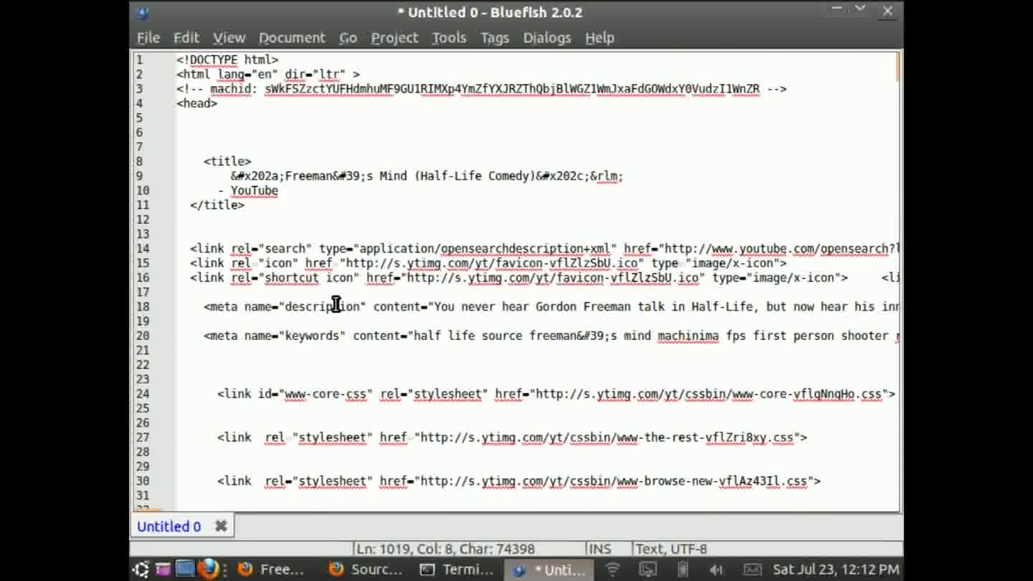
key(ctrl+shift+s)
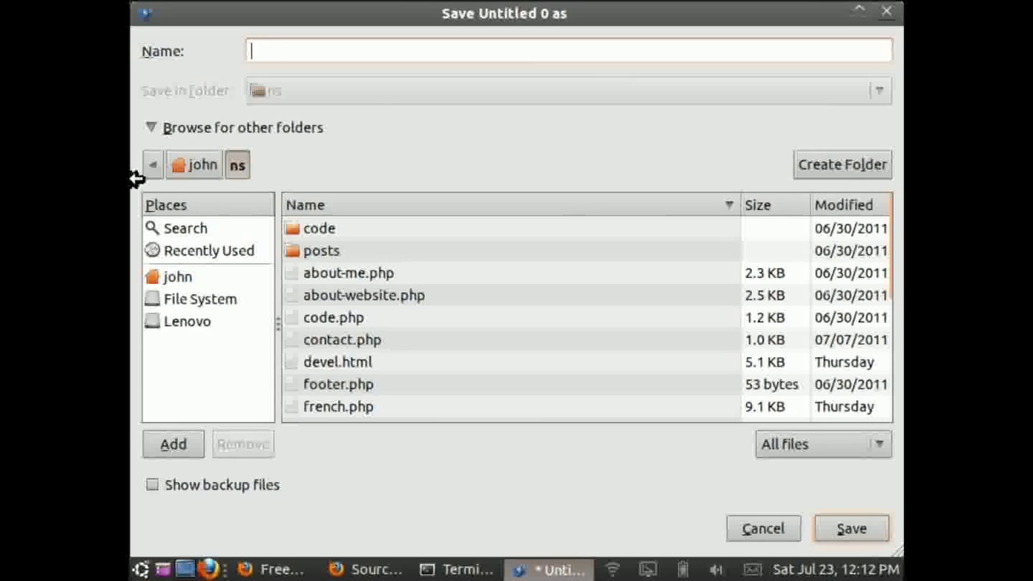
click(187, 162)
text(playlist)
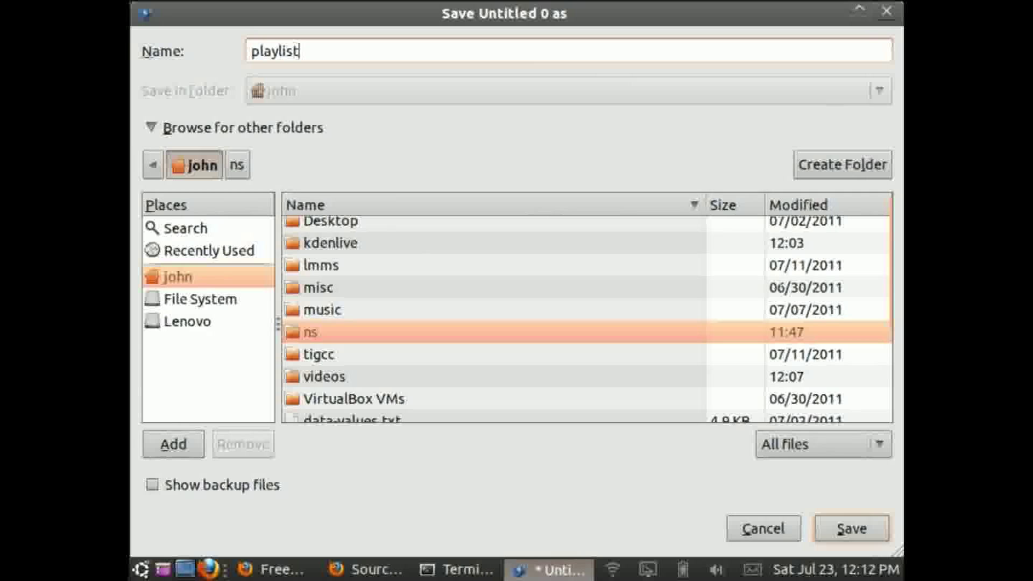
key(Return)
List the home folder, print playlist.html, and grep it for '<a href=' lines.
key(alt+Tab)
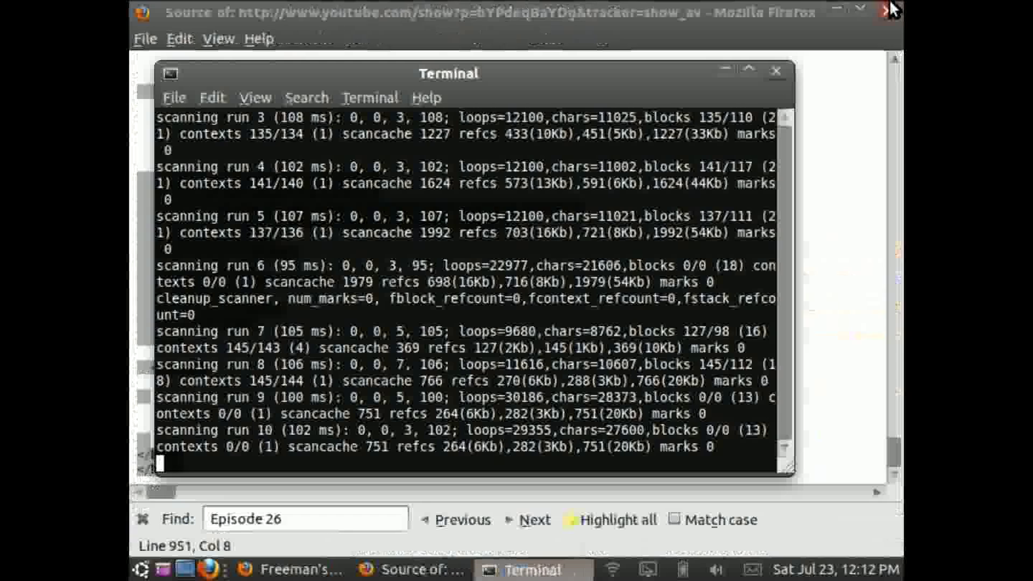
key(ctrl+l)
text(ls)
key(Return)
key(BackSpace)
text(ist)
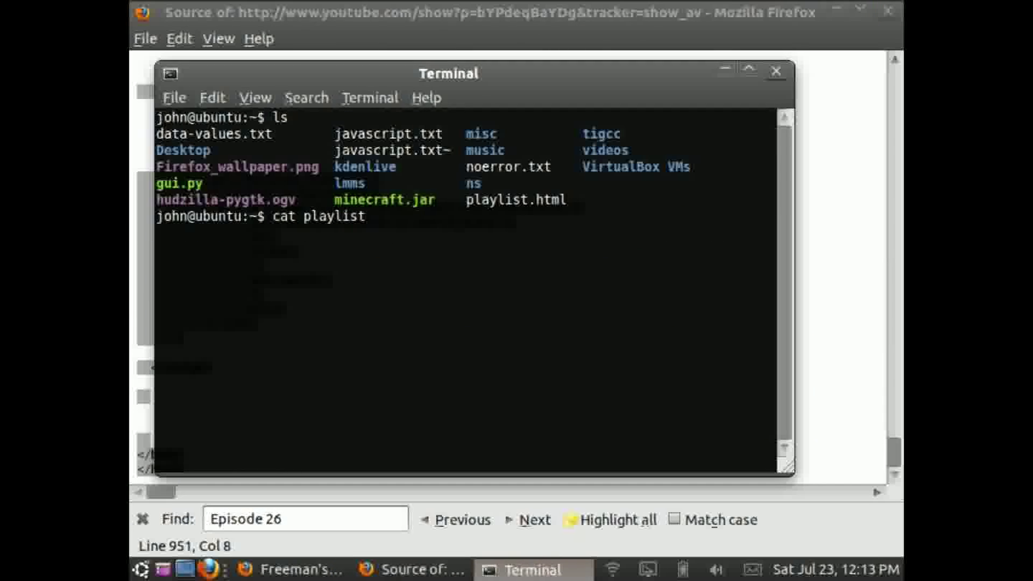
key(BackSpace)
key(BackSpace)
text(l)
key(Return)
text(cat playlist.html|grep )
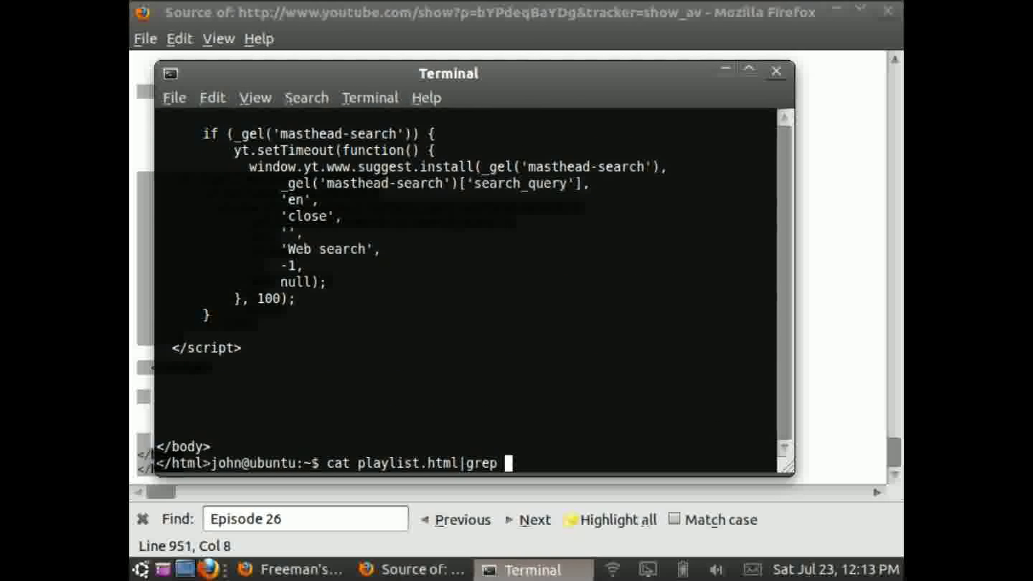
text("<a href=")
key(Return)
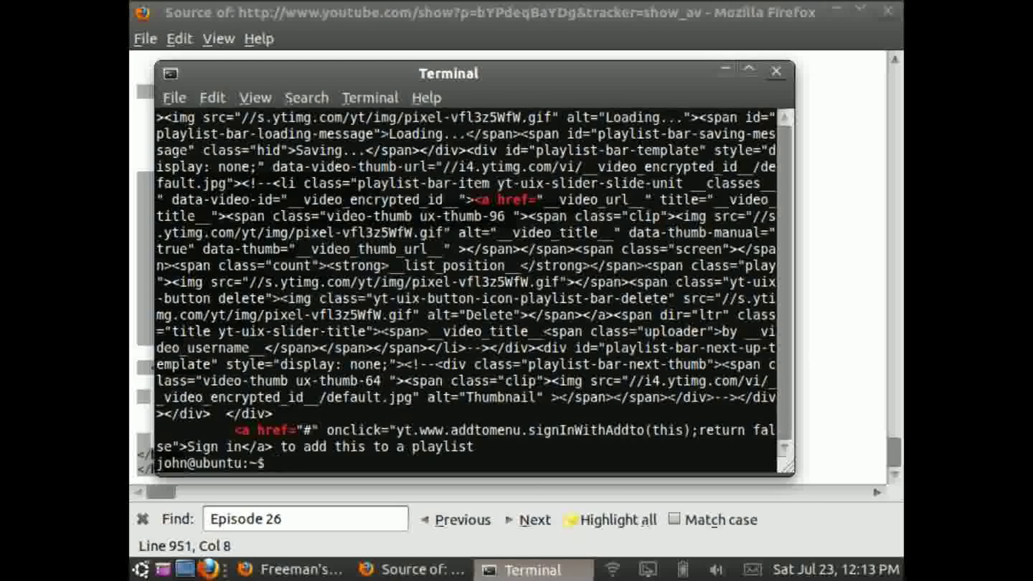
key(alt+Tab)
scroll(453, 360, up, 10)
scroll(403, 355, up, 5)
scroll(362, 341, down, 5)
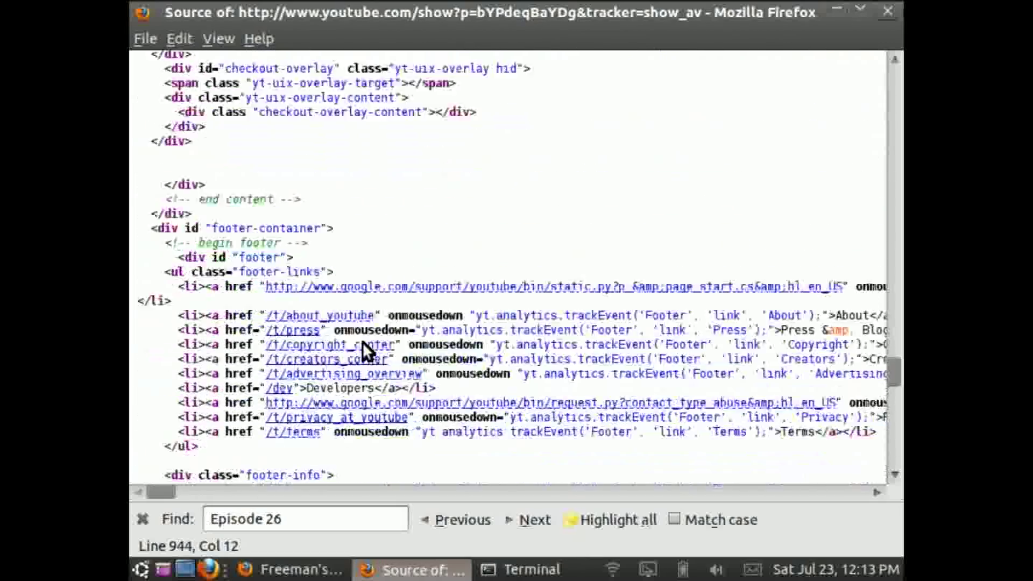
scroll(362, 342, up, 8)
scroll(434, 296, up, 2)
scroll(434, 296, up, 8)
scroll(434, 329, up, 2)
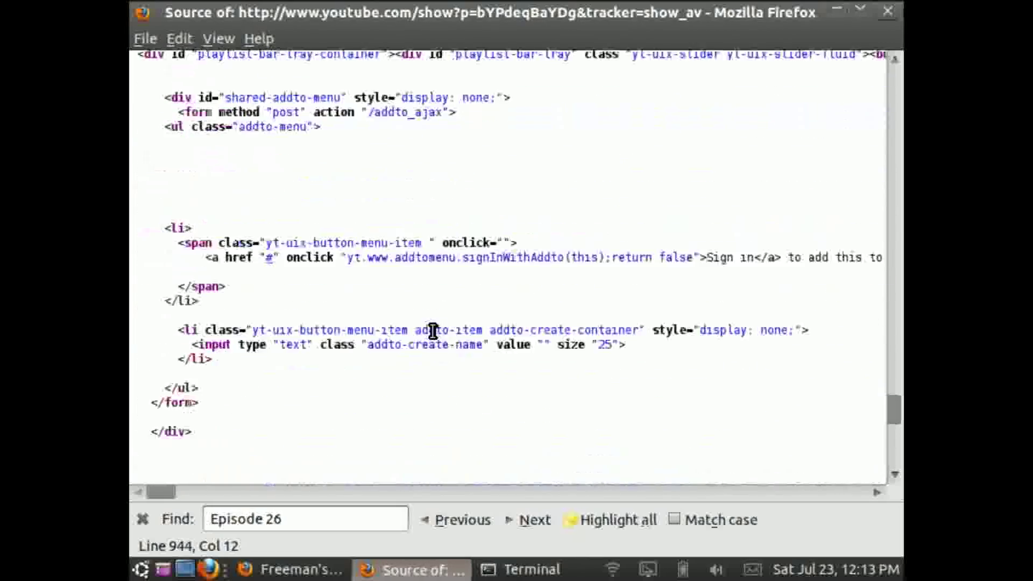
scroll(434, 330, down, 5)
scroll(390, 325, down, 8)
Locate the 'Episode 26' match in Firefox's page source.
click(334, 517)
key(Return)
click(553, 359)
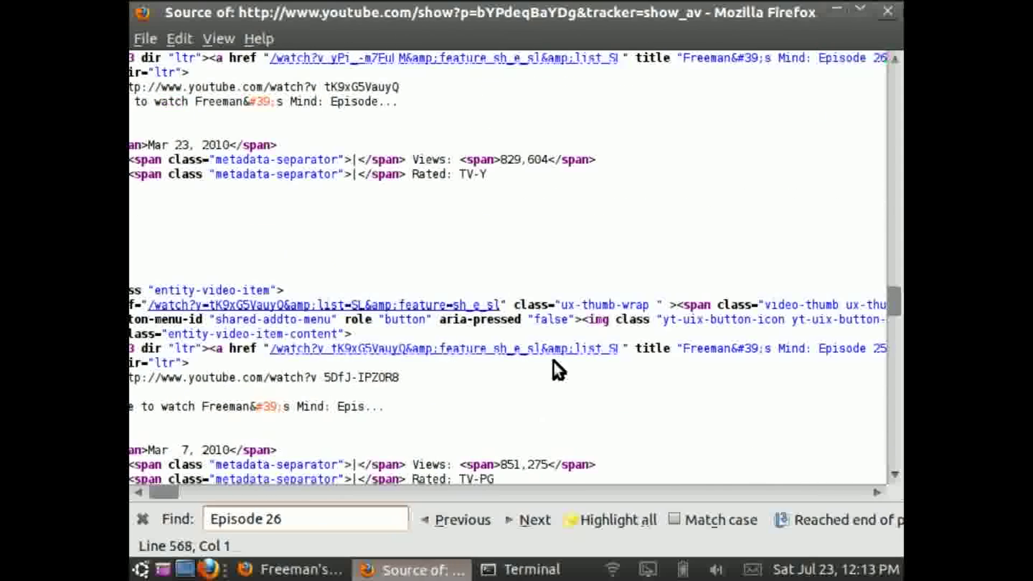
scroll(552, 360, up, 3)
Grep playlist.html for 'feature=' and extract the fourth quote-delimited field with cut.
key(alt+Tab)
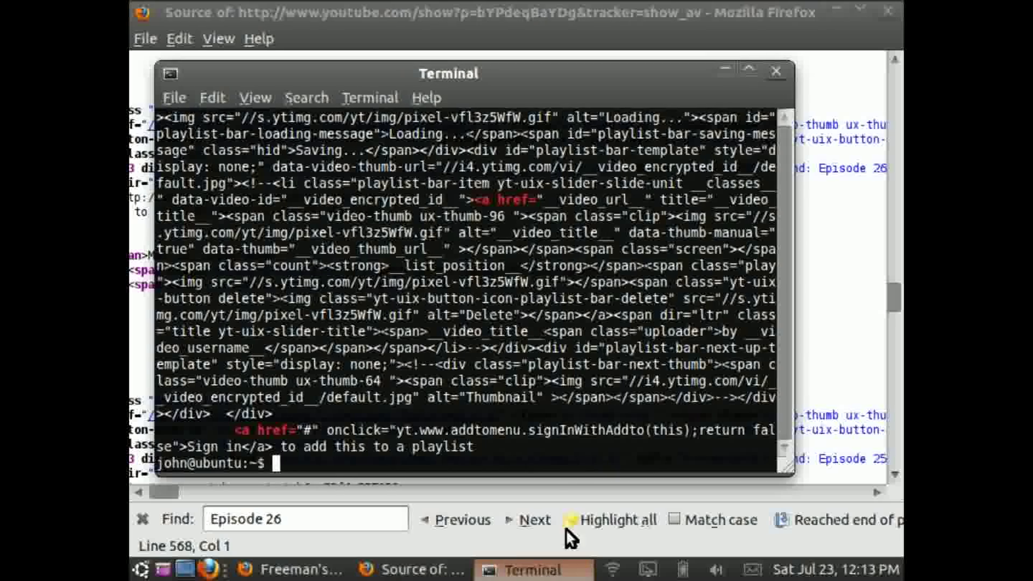
key(Up)
text(feature")
key(Return)
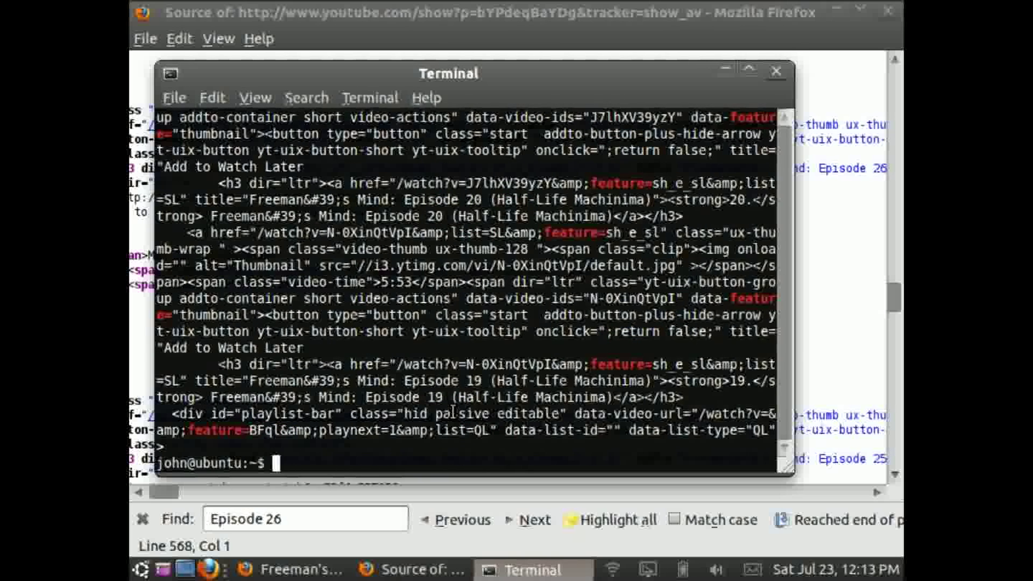
drag(171, 365, 391, 365)
key(Up)
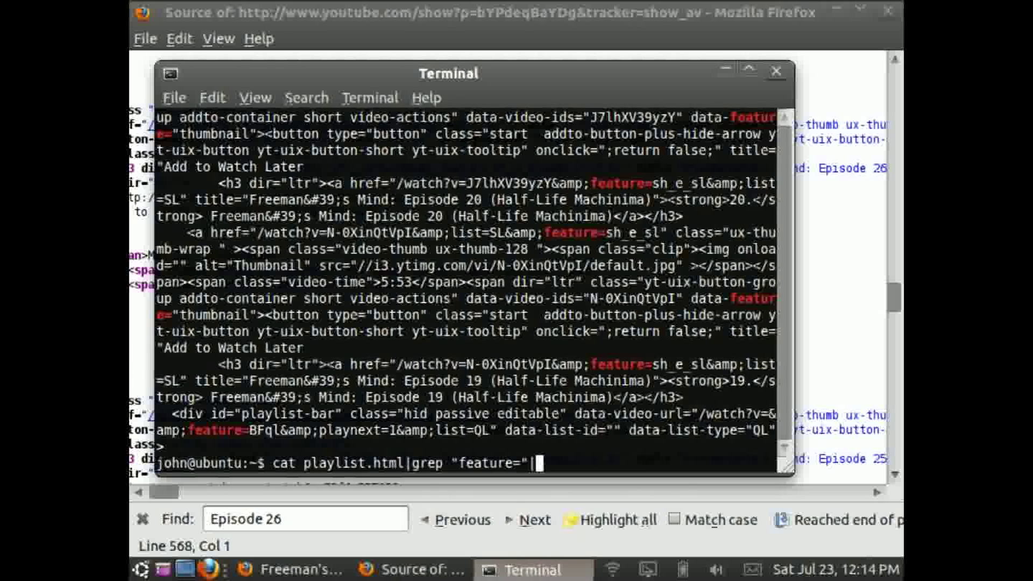
key(Return)
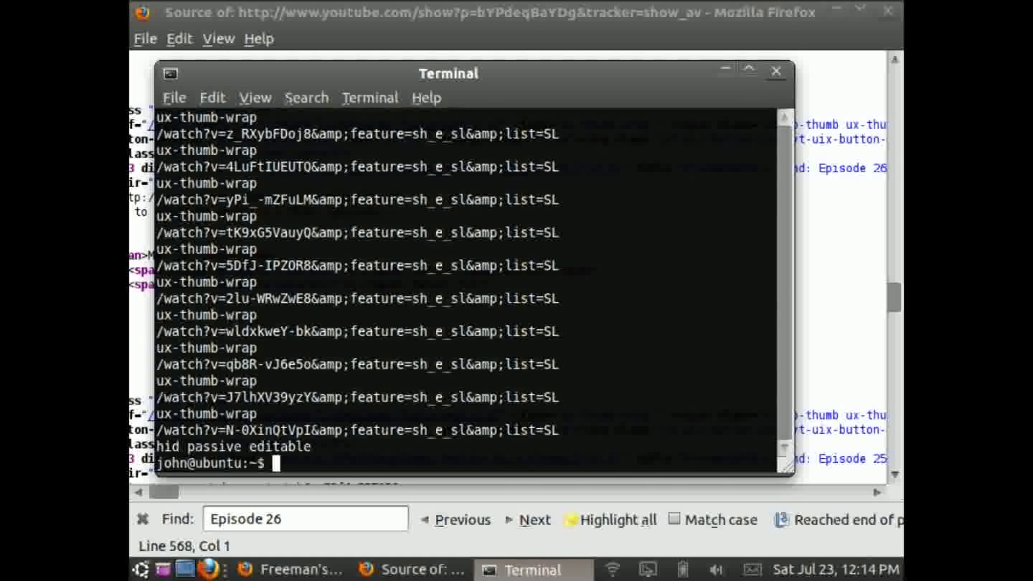
Page the extracted links through less, trying and then removing an exclusion filter.
key(Up)
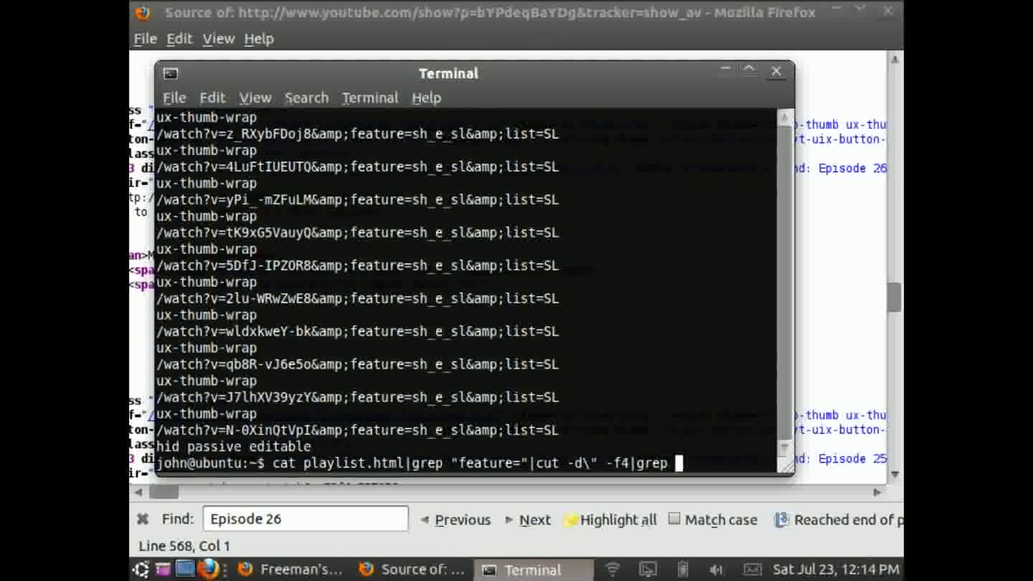
text(/")
key(Return)
key(Up)
key(BackSpace)
key(BackSpace)
key(BackSpace)
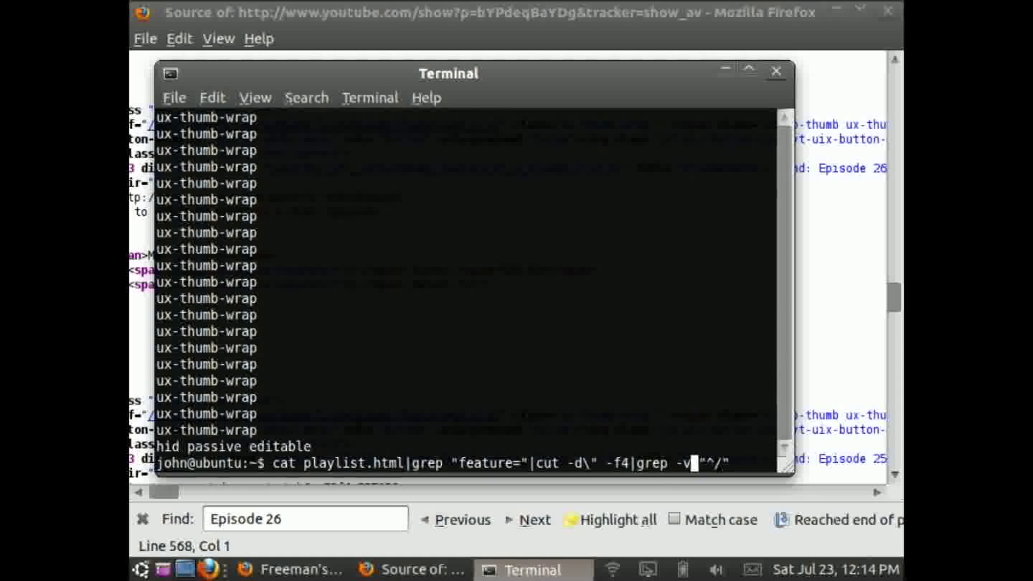
key(Return)
key(Up)
text(|less)
key(Return)
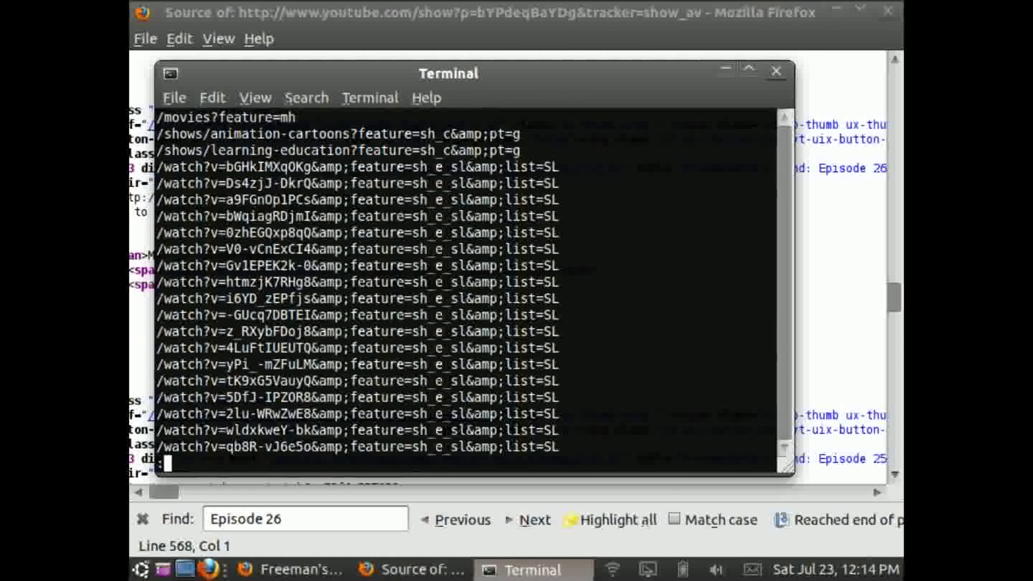
key(space)
key(b)
key(q)
Narrow the grep pattern down to '^/wa' and review the matching watch links in less.
key(Up)
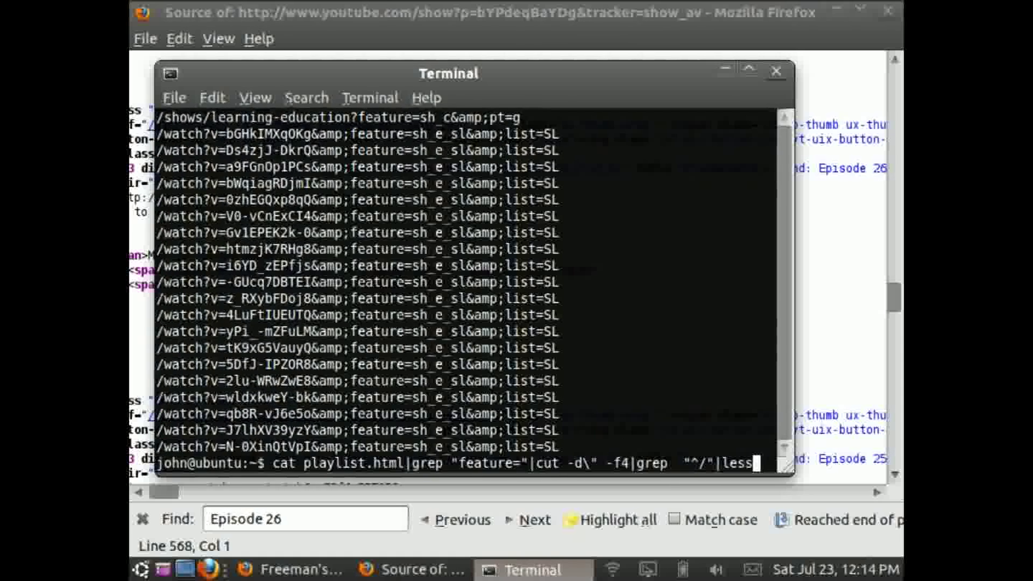
text(atch)
key(Return)
key(q)
key(Up)
key(Left)
key(Left)
key(Left)
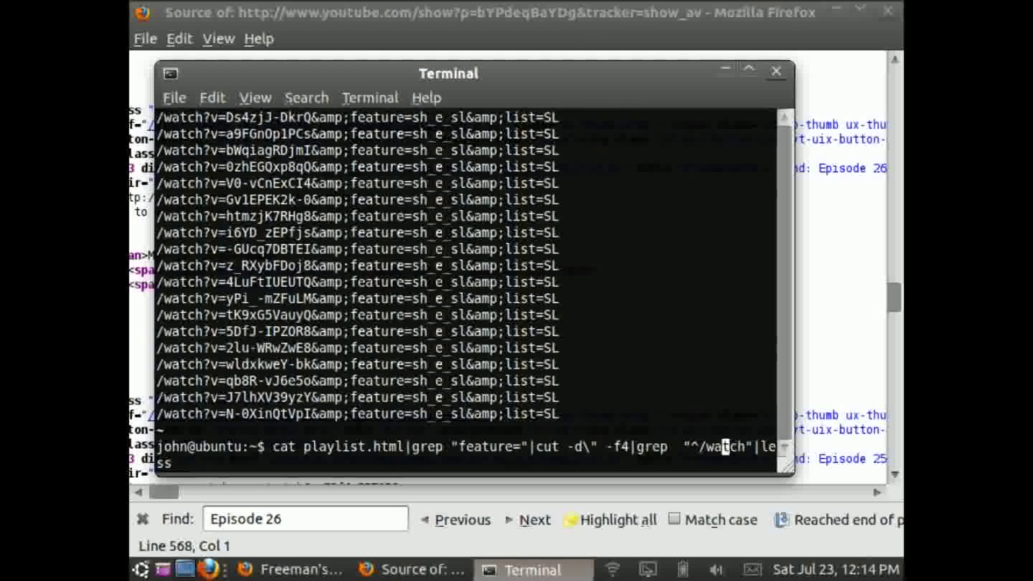
text(?)
key(Return)
key(q)
key(Up)
key(Left)
key(Left)
key(Left)
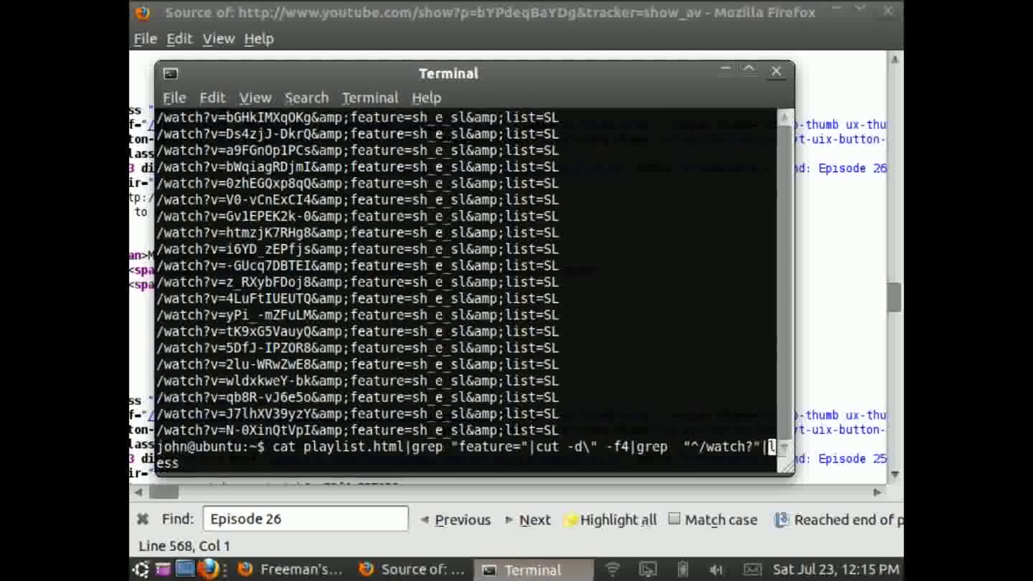
key(Delete)
key(Return)
key(Down)
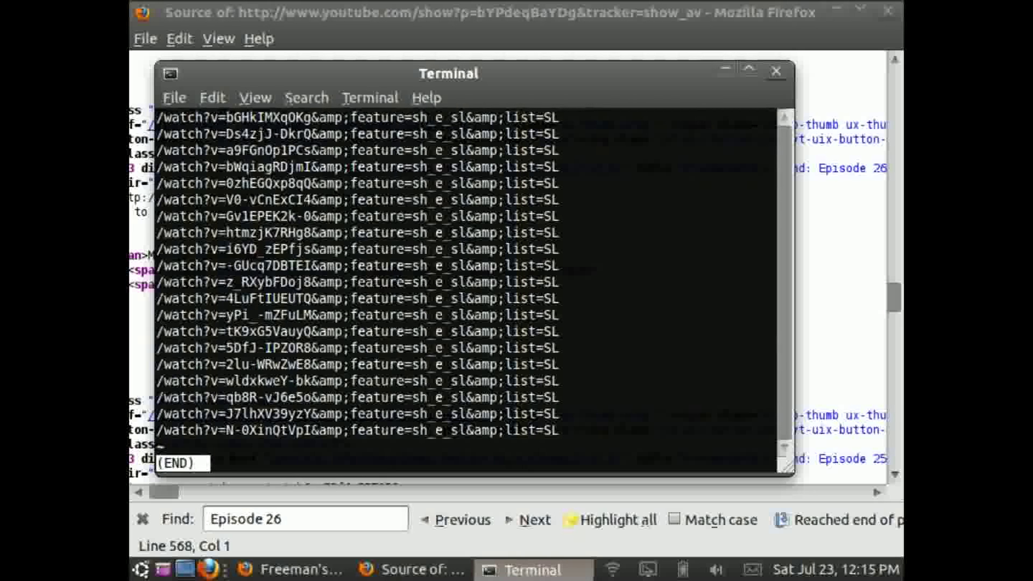
key(q)
Count the 20 watch links, save them to list.txt, and confirm 20 lines with wc -l.
key(Up)
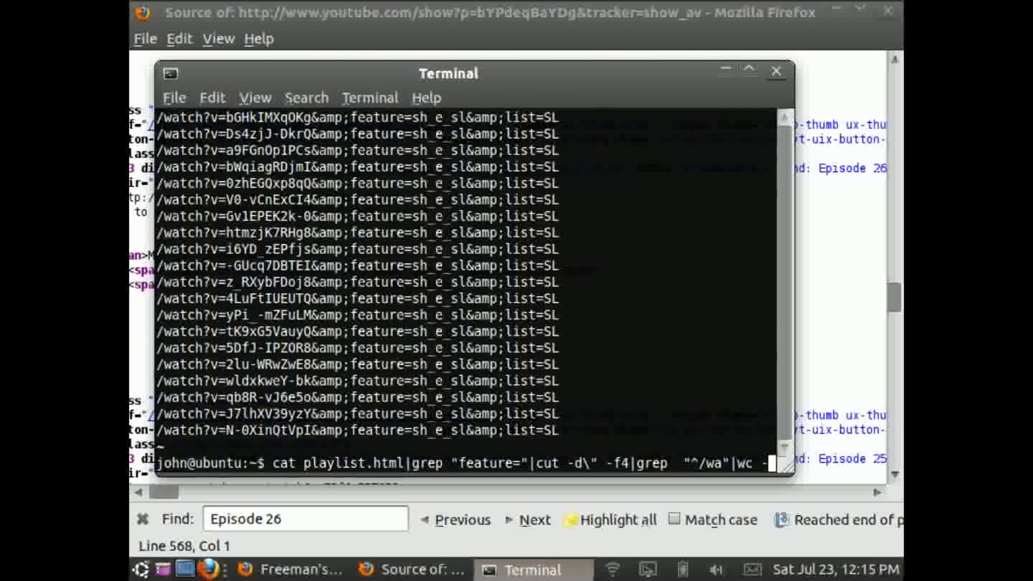
text(l)
key(Return)
key(Up)
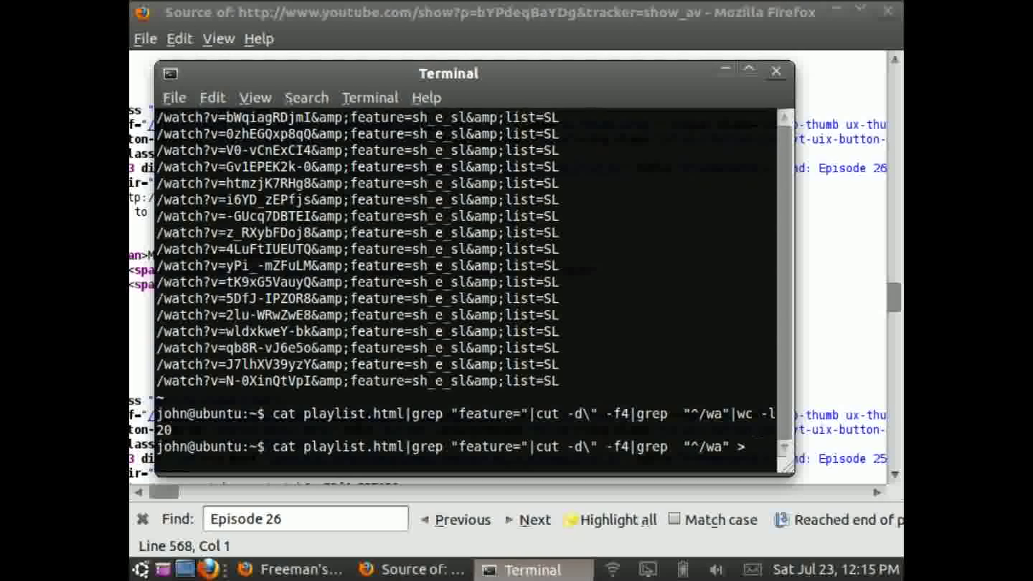
key(Return)
text(wc )
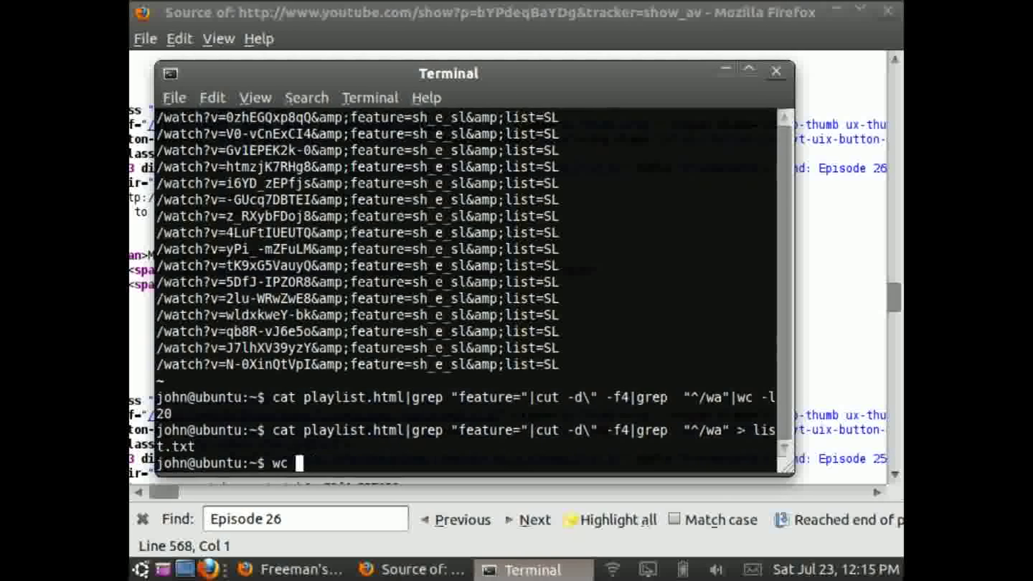
text(-l list.txt)
key(Return)
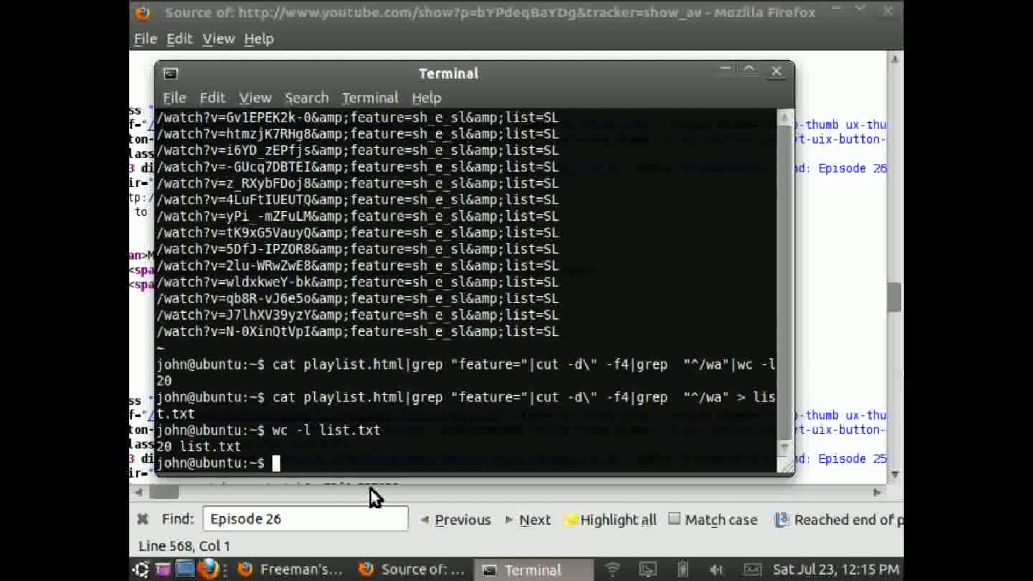
Print the saved page source and search Firefox's source for 'Show More'.
click(294, 569)
drag(894, 355, 895, 234)
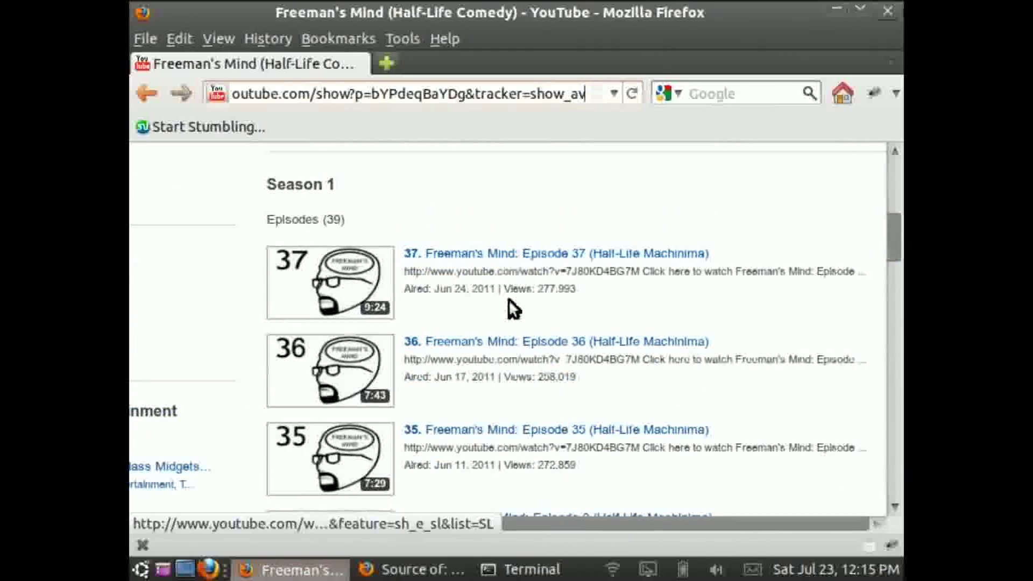
scroll(504, 455, down, 3)
scroll(508, 422, down, 3)
scroll(510, 485, down, 2)
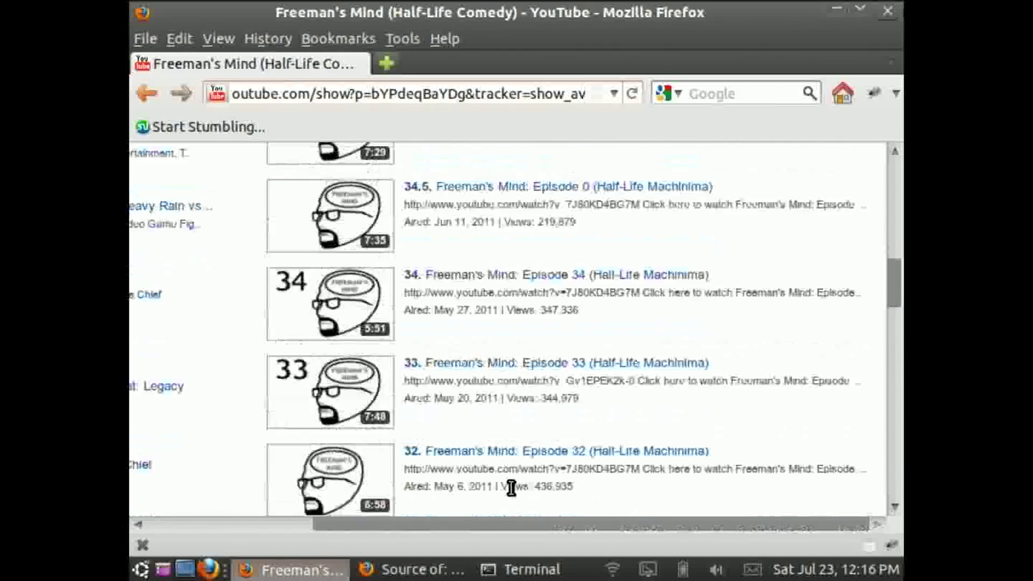
scroll(511, 487, down, 3)
scroll(511, 486, down, 3)
scroll(516, 476, down, 2)
scroll(520, 468, down, 2)
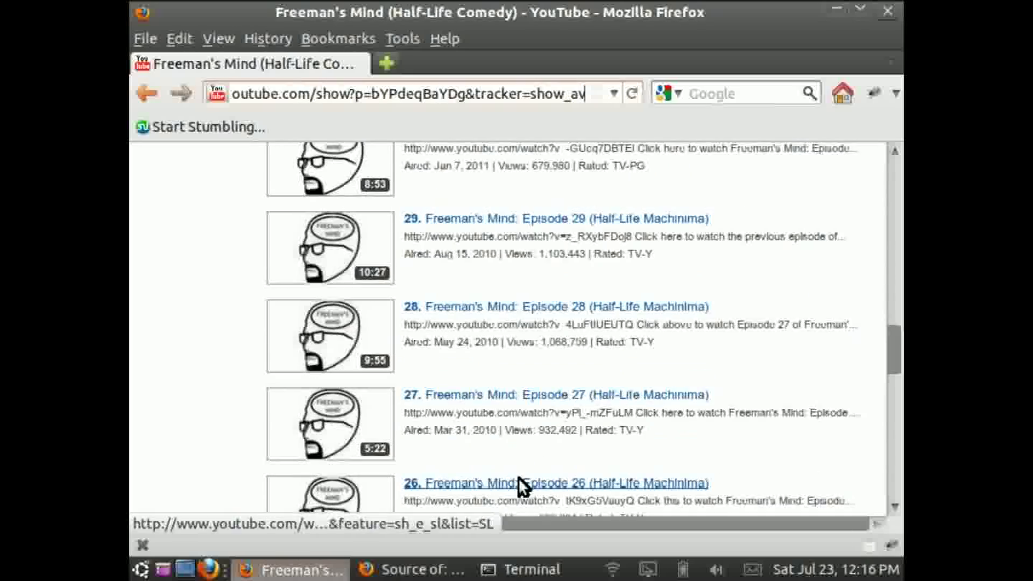
scroll(518, 477, down, 3)
scroll(522, 482, down, 2)
scroll(525, 476, down, 3)
scroll(532, 460, down, 2)
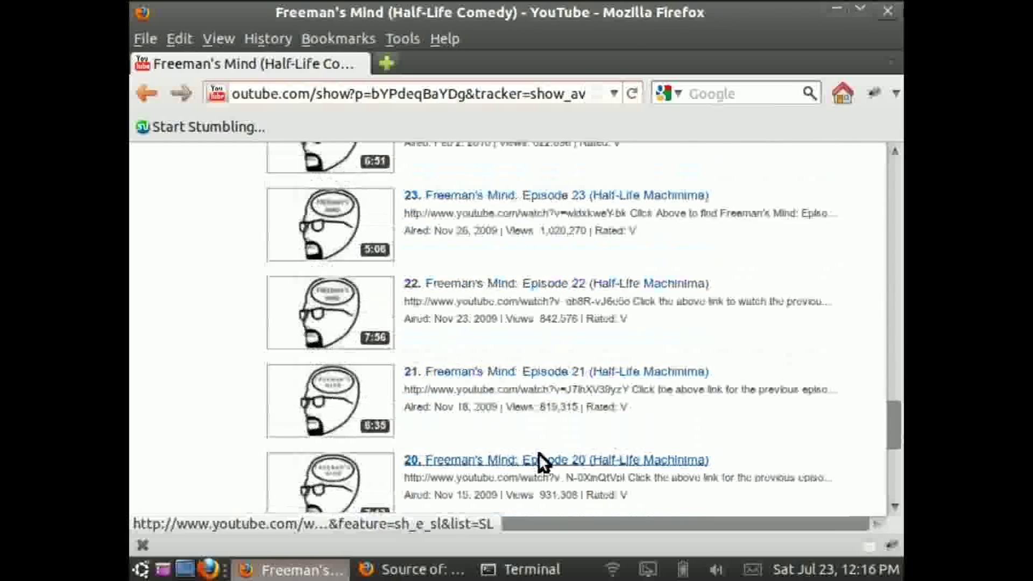
scroll(538, 461, down, 1)
click(532, 570)
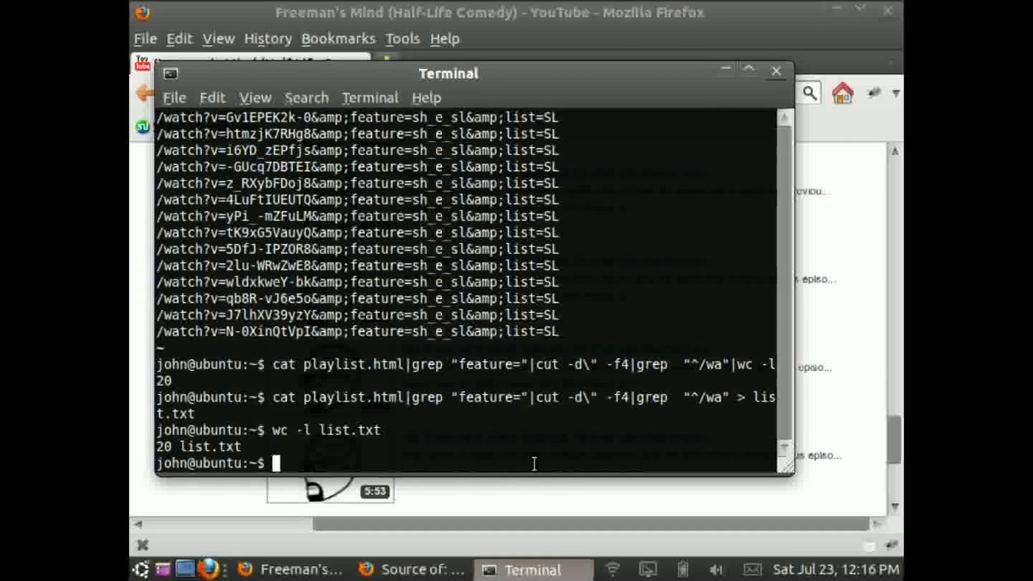
text(cat playlist.html)
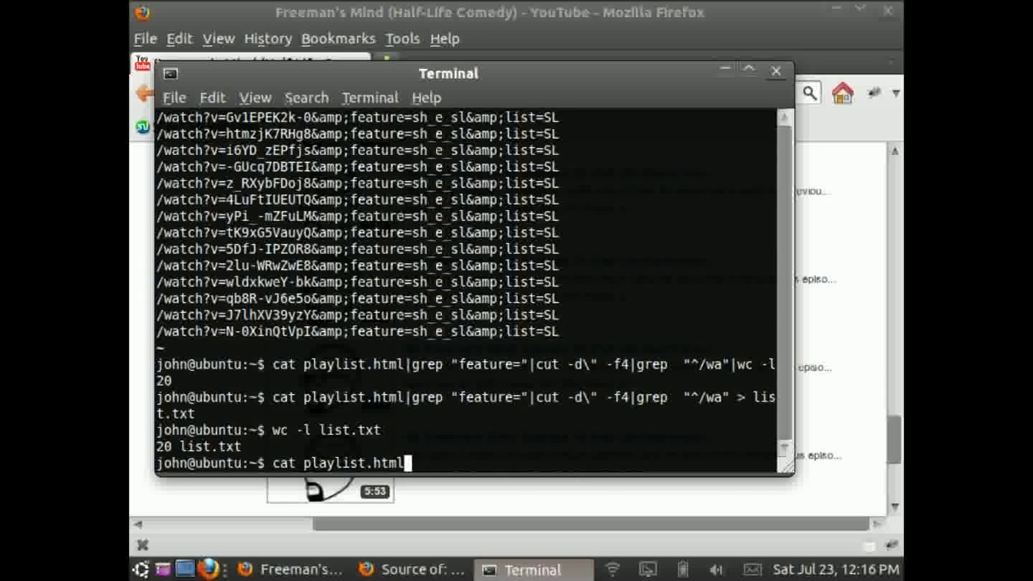
key(Return)
click(533, 569)
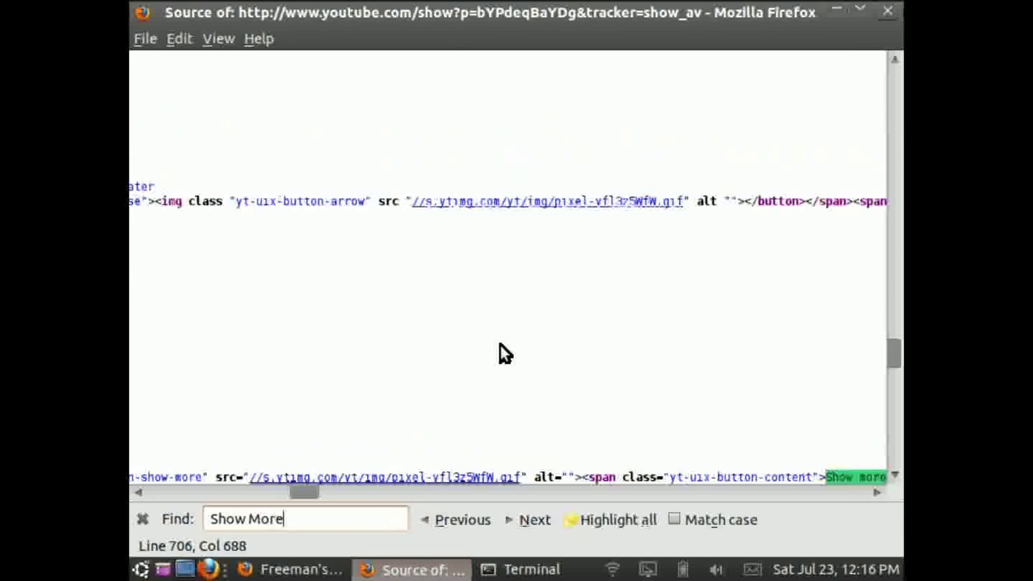
key(Return)
mouse_move(315, 491)
mouse_down()
mouse_move(167, 491)
mouse_move(262, 491)
mouse_up()
drag(275, 366, 836, 367)
Copy the data-next-url address for more episodes from the source.
right_click(835, 366)
click(842, 464)
click(524, 569)
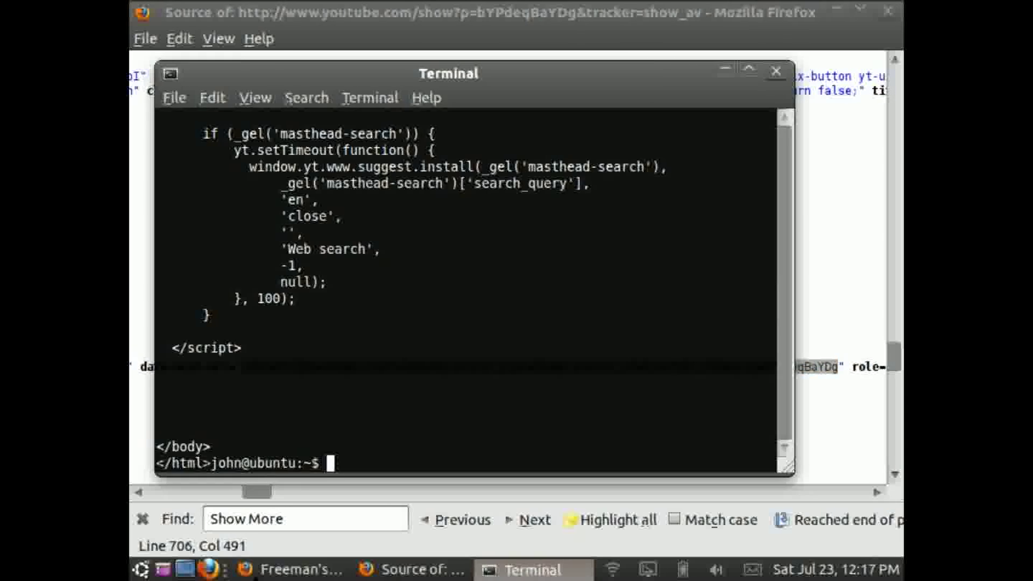
click(300, 569)
click(533, 570)
click(412, 569)
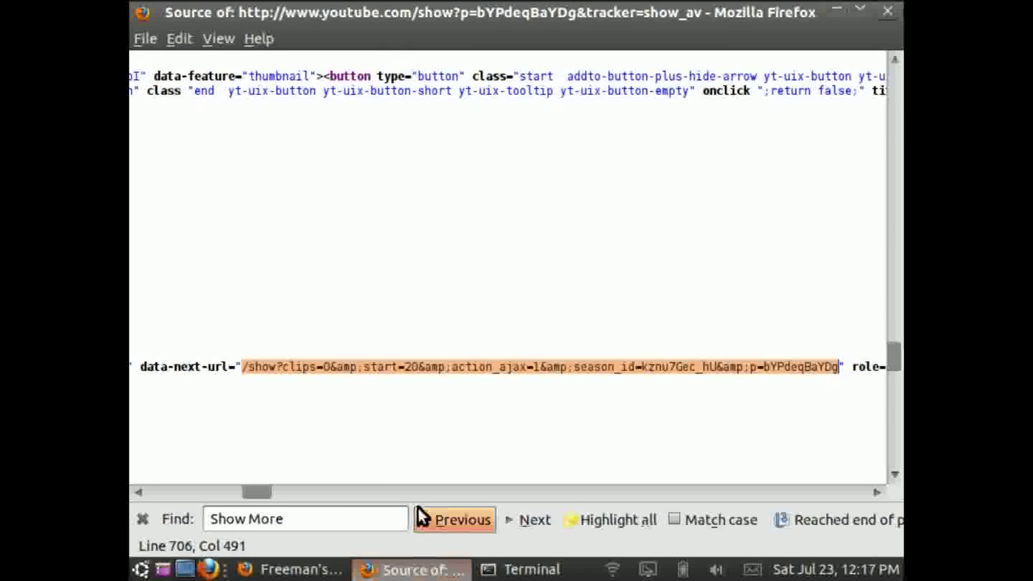
Load the copied next-episodes address in the address bar and save the returned 'show' file.
click(293, 569)
click(419, 93)
key(ctrl+v)
key(Escape)
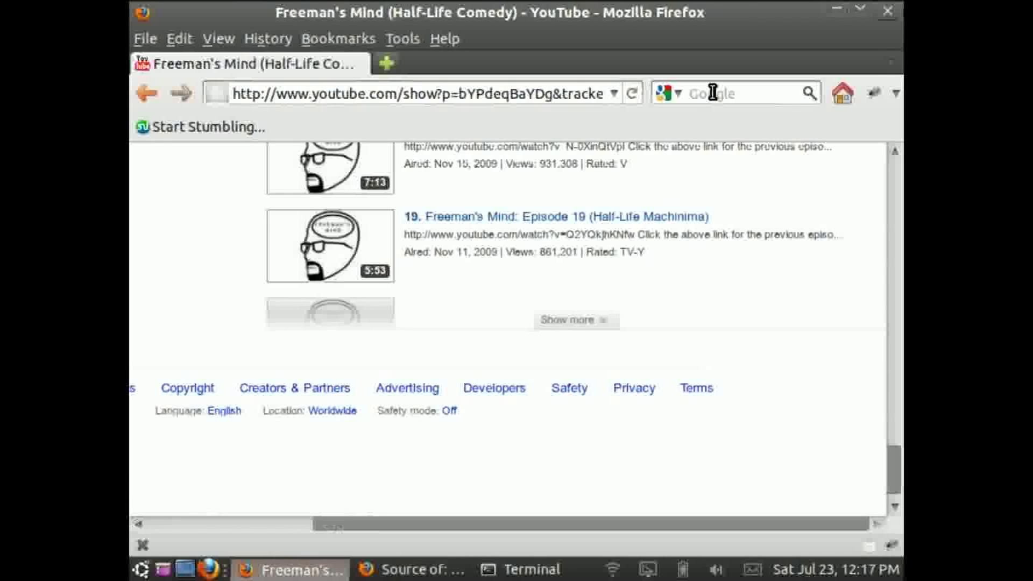
key(Return)
click(800, 347)
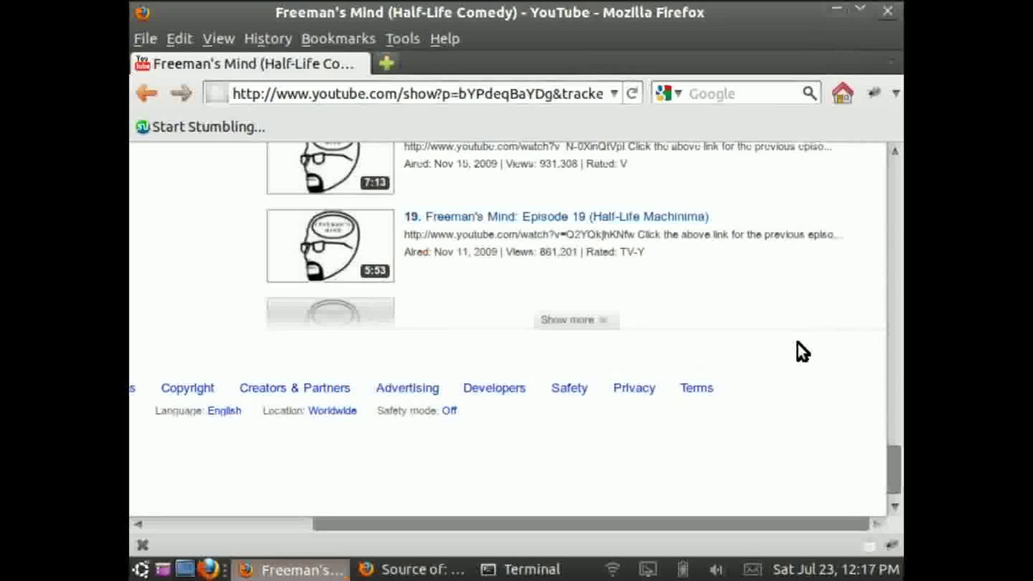
Rename the downloaded page to excess.html, print it, and run the newline-stripping command.
click(456, 569)
text(mv show )
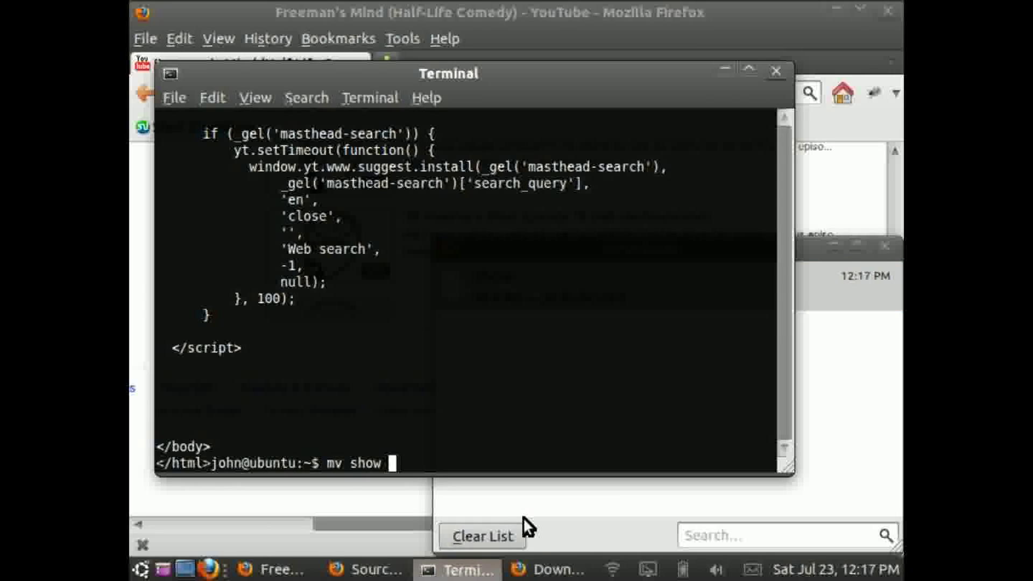
text(excess.html)
key(Return)
text(cat )
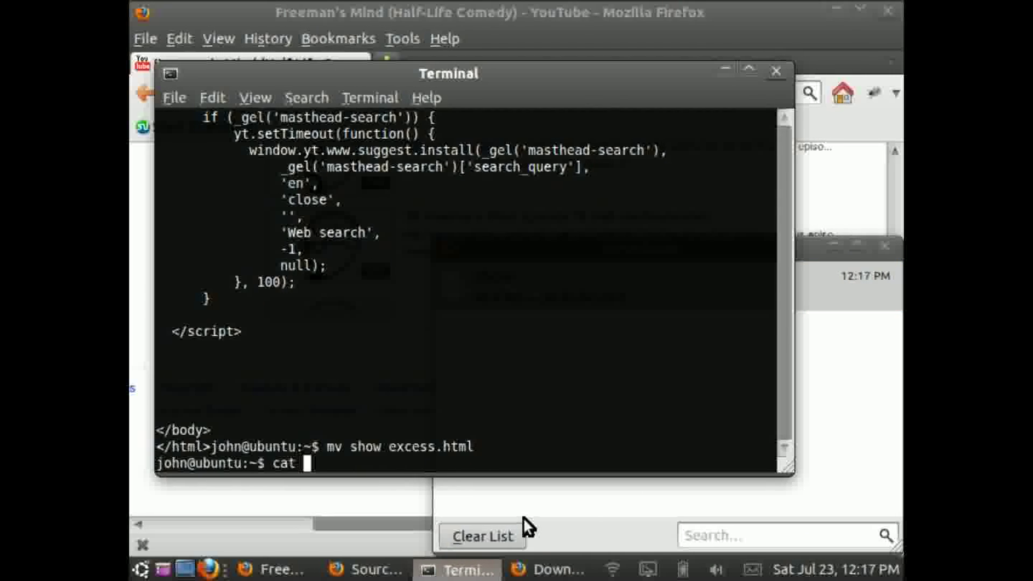
text(excess.html)
key(Return)
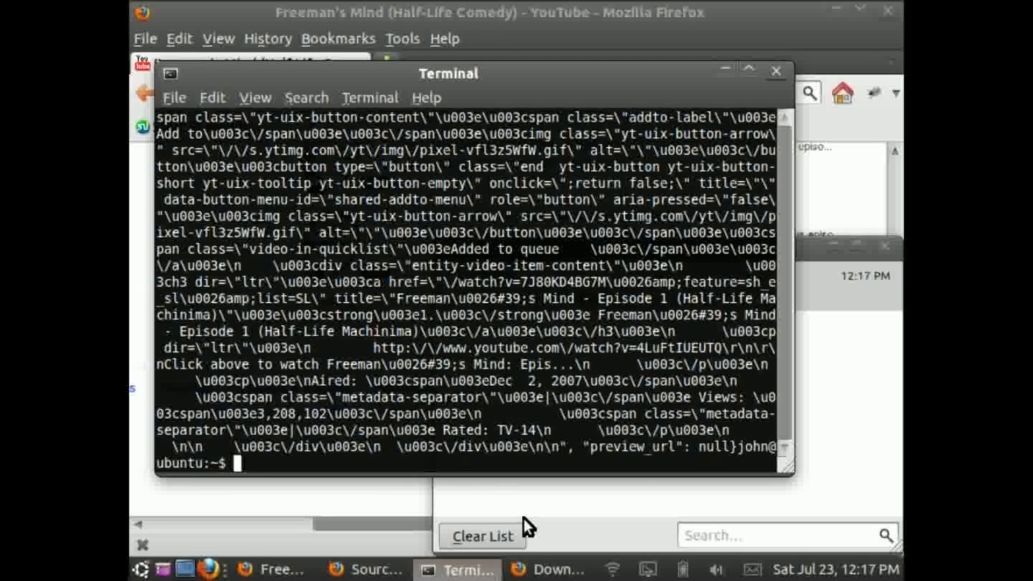
text(cat excess.html|tr ")
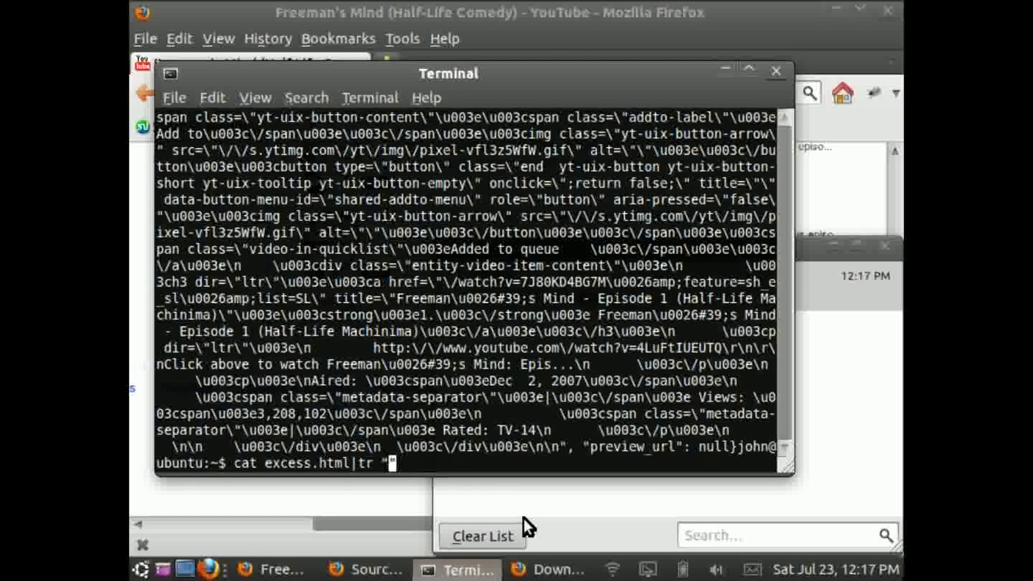
text(\n" ")
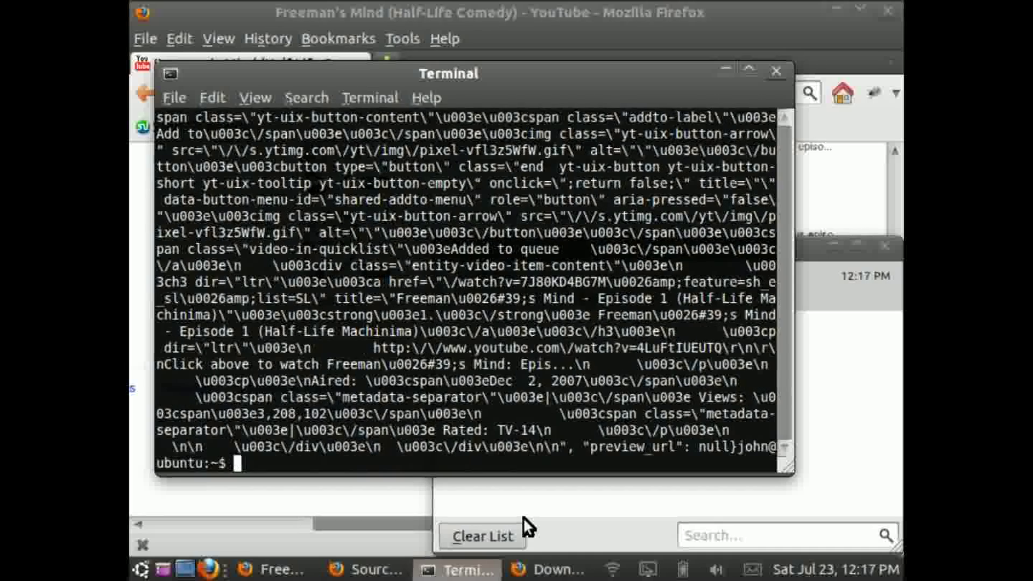
text(cat excess.html|tr "\n" "")
key(Return)
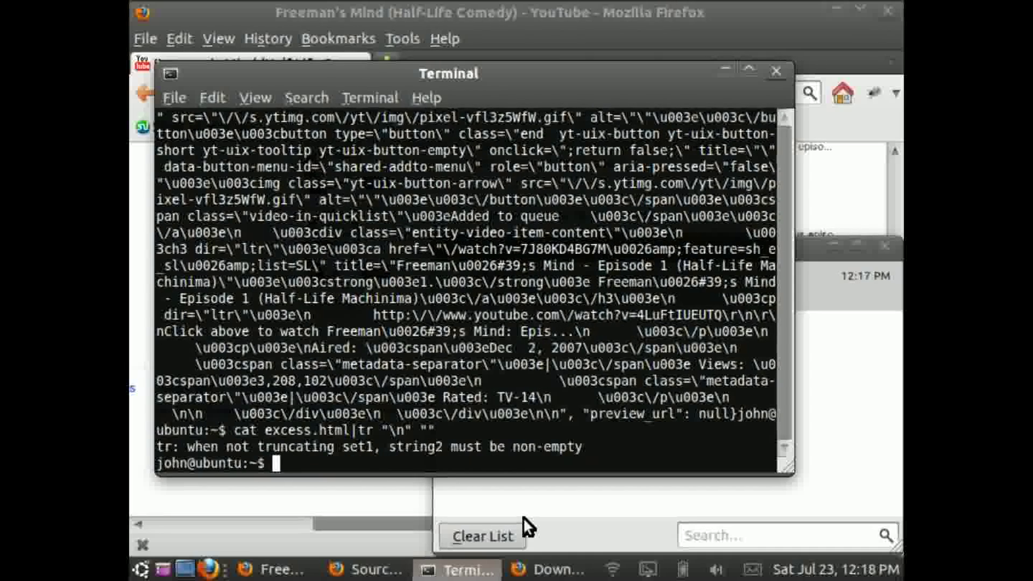
Print the excess.html contents on one line with echo `cat excess.html`.
key(Up)
key(BackSpace)
key(BackSpace)
key(BackSpace)
key(BackSpace)
key(BackSpace)
key(BackSpace)
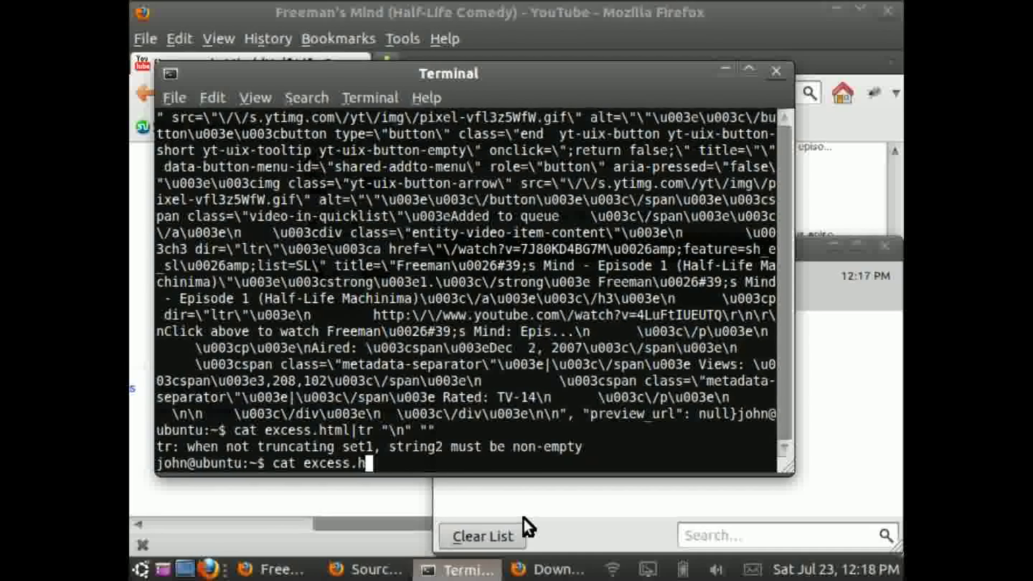
text(tml`)
key(Home)
text(echo `)
key(Return)
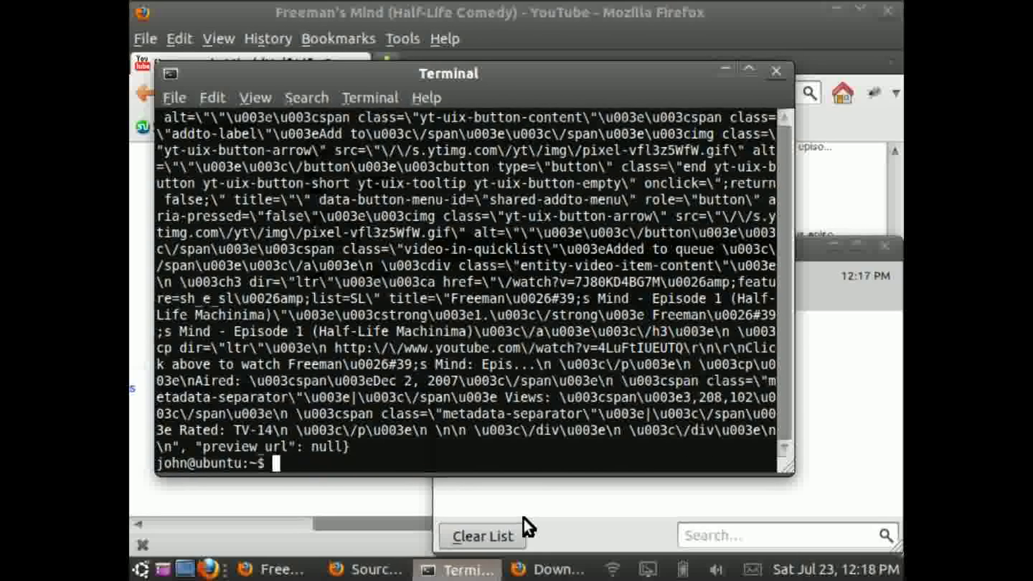
key(Up)
key(Home)
key(Delete)
key(Delete)
key(Delete)
text(printf)
key(Return)
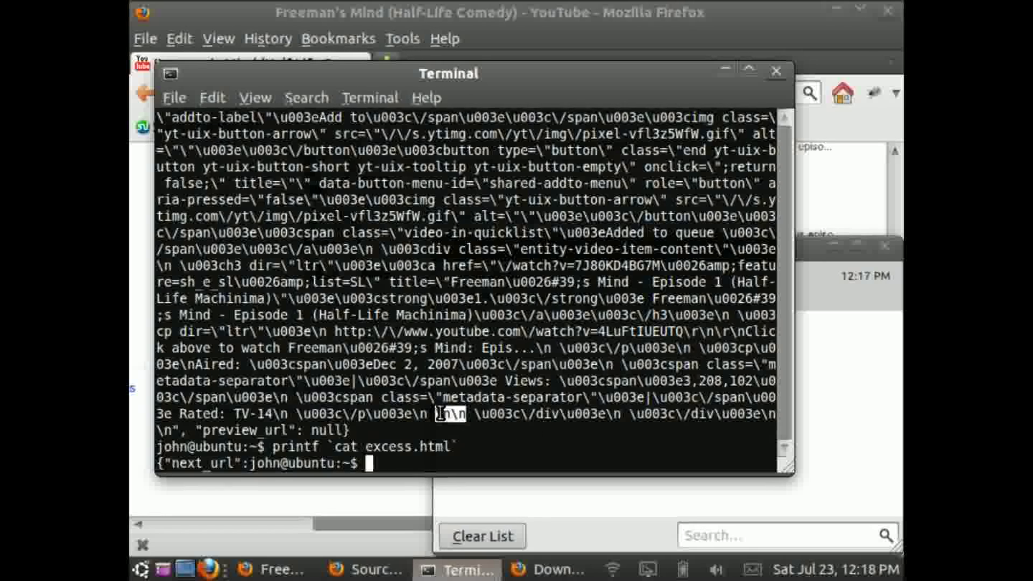
Test echo newline handling with "\n\n", '\n\n' and the -e flag.
click(477, 434)
text(echo ")
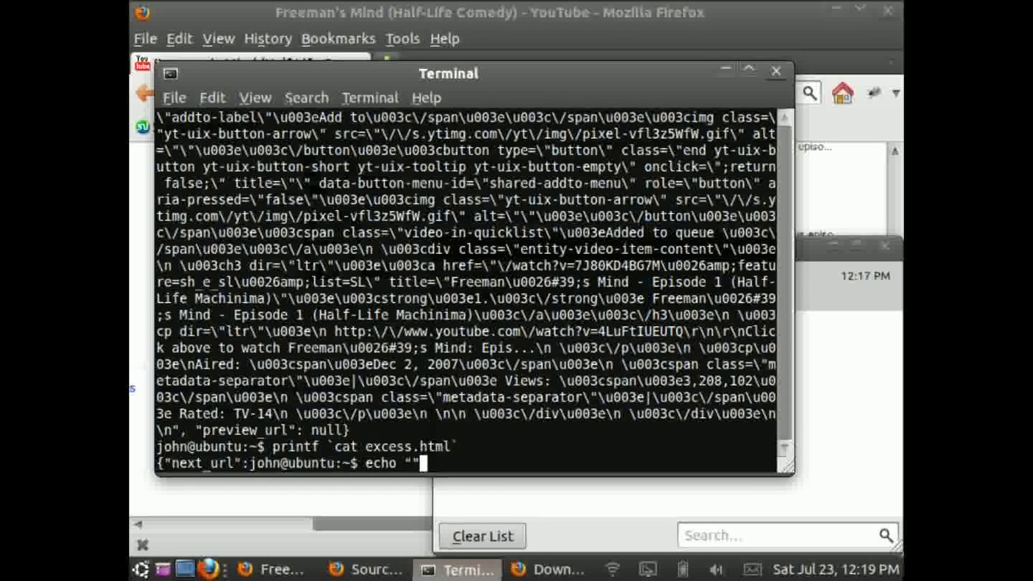
text(\n\n")
key(Return)
text(echo '\n\n)
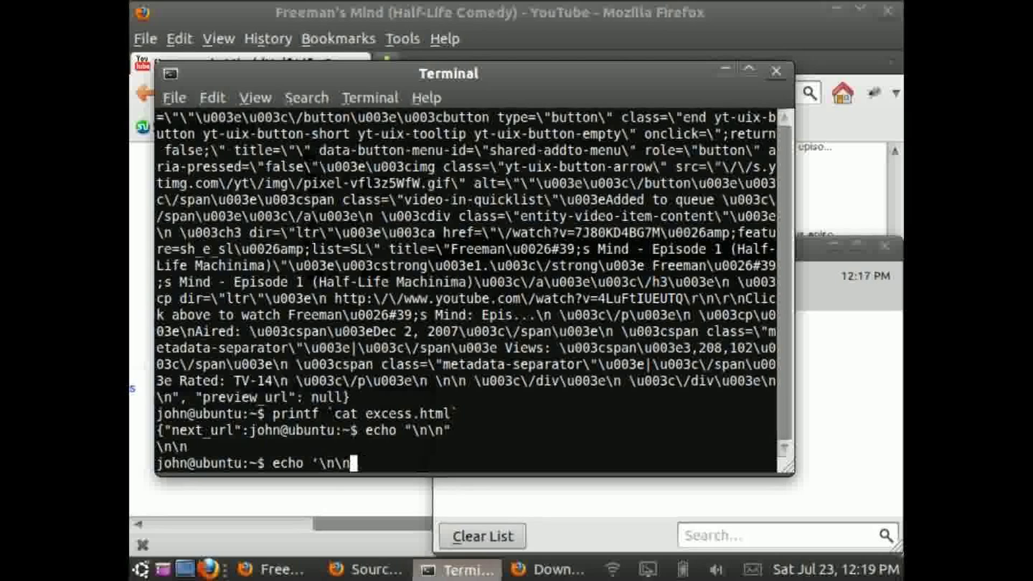
text(')
key(Return)
key(Up)
key(BackSpace)
key(BackSpace)
key(BackSpace)
text(-e "\n\n")
key(Return)
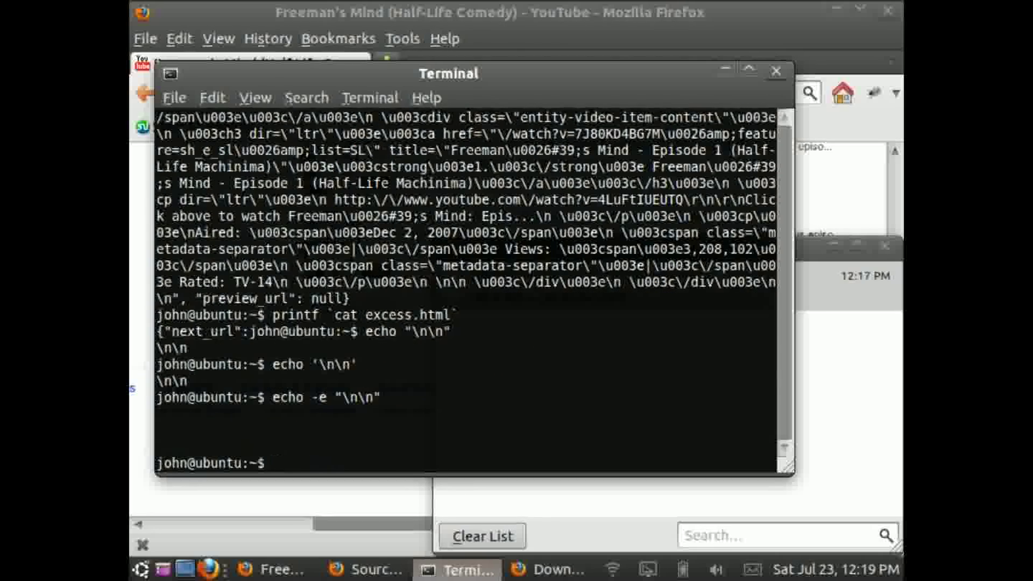
key(Up)
key(Up)
key(Up)
Print the source with echo -e and save the unescaped output into excess.html.
key(Home)
key(Right)
key(Right)
key(Right)
text(-e)
key(Return)
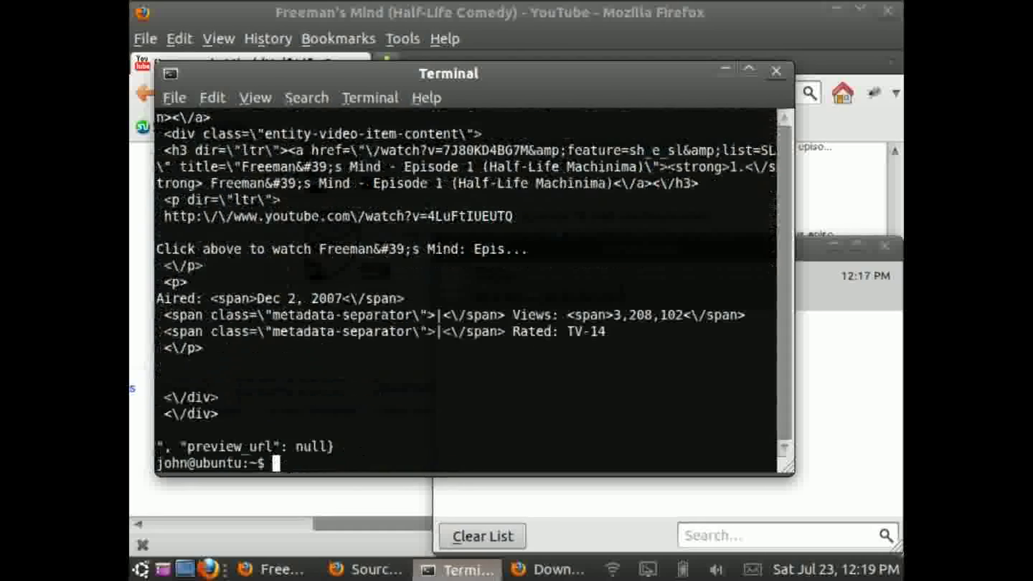
key(Up)
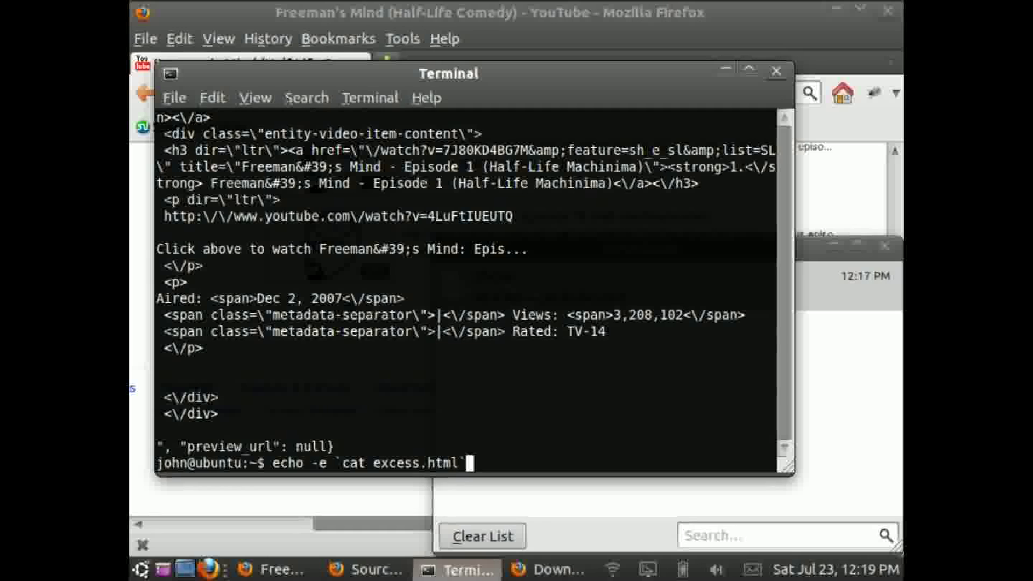
text(> excess.html)
key(Return)
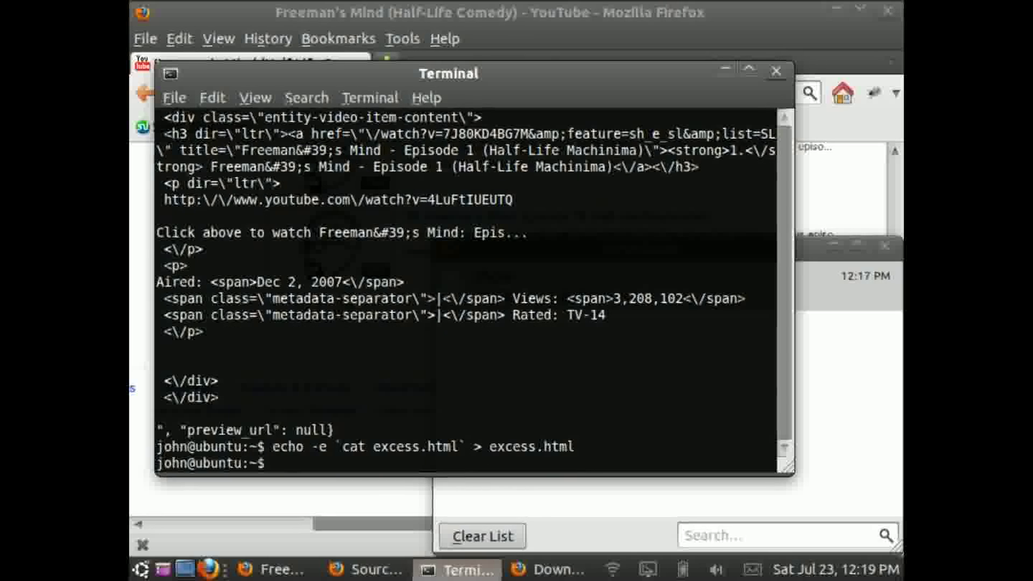
text(ech)
Grep excess.html for "feature=" and mark the Episode 2 link text.
key(BackSpace)
key(BackSpace)
key(BackSpace)
text(cat excess.html)
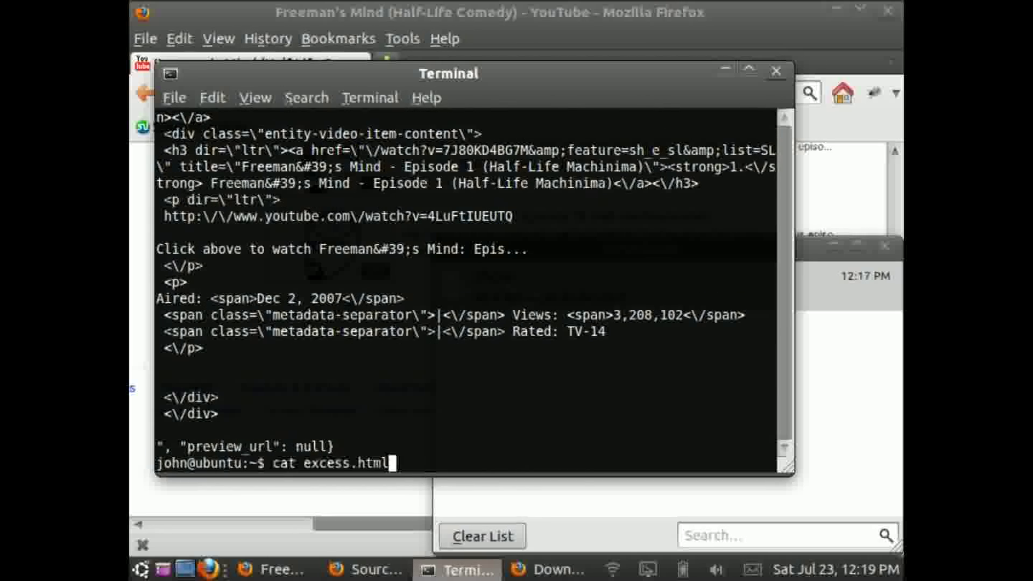
text(|grep ""feature=)
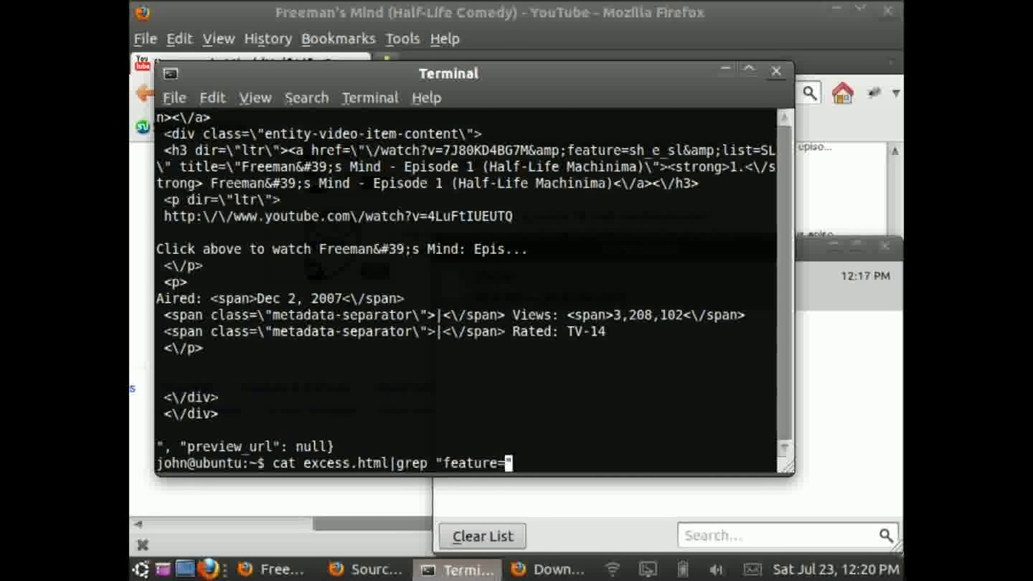
key(Return)
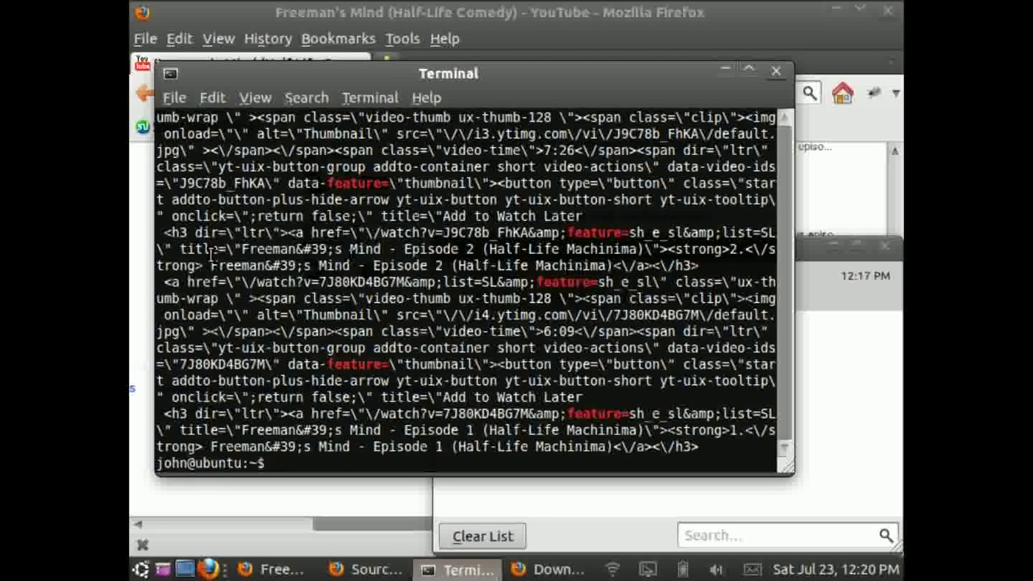
drag(243, 233, 179, 232)
drag(357, 233, 277, 234)
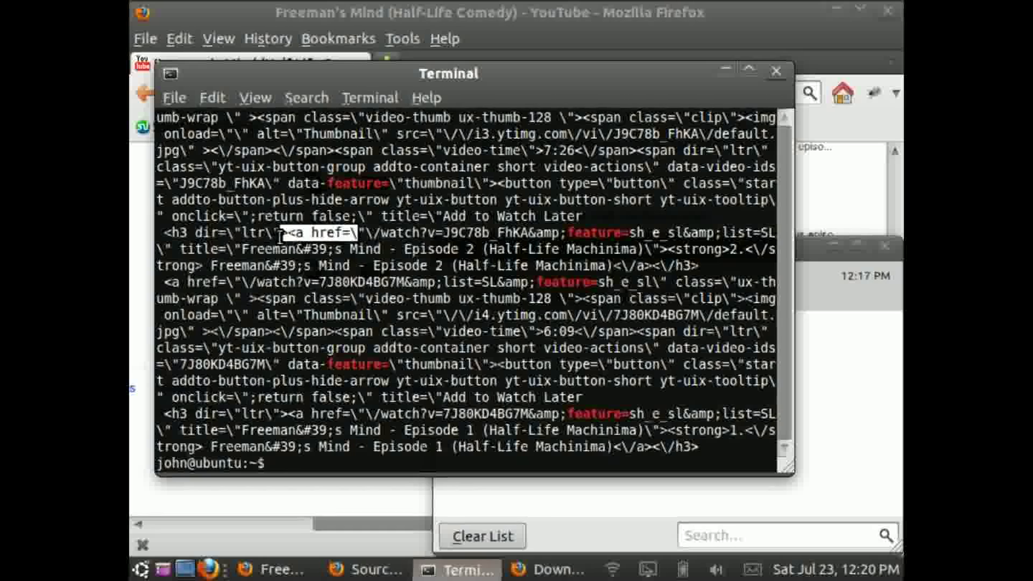
Read the man echo page's backslash escape options, then quit it with q.
click(465, 442)
text(e)
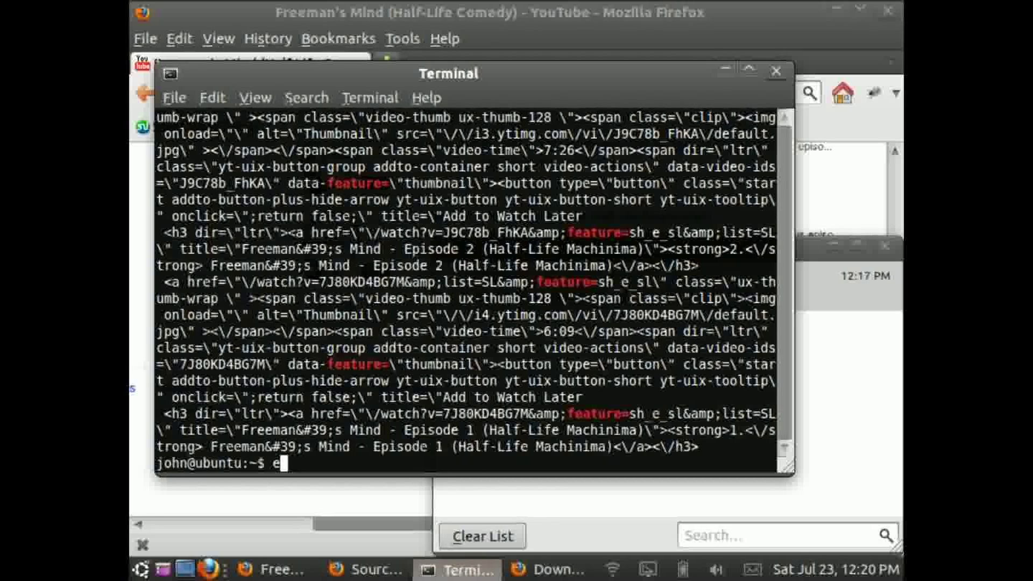
text(man echo)
key(Return)
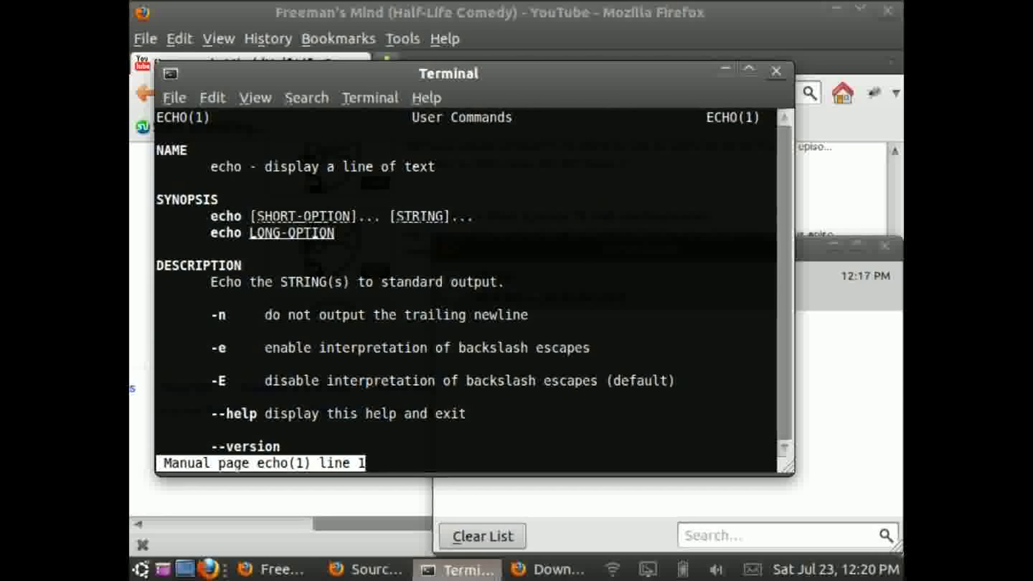
key(Down)
key(Down)
key(Down)
key(Down)
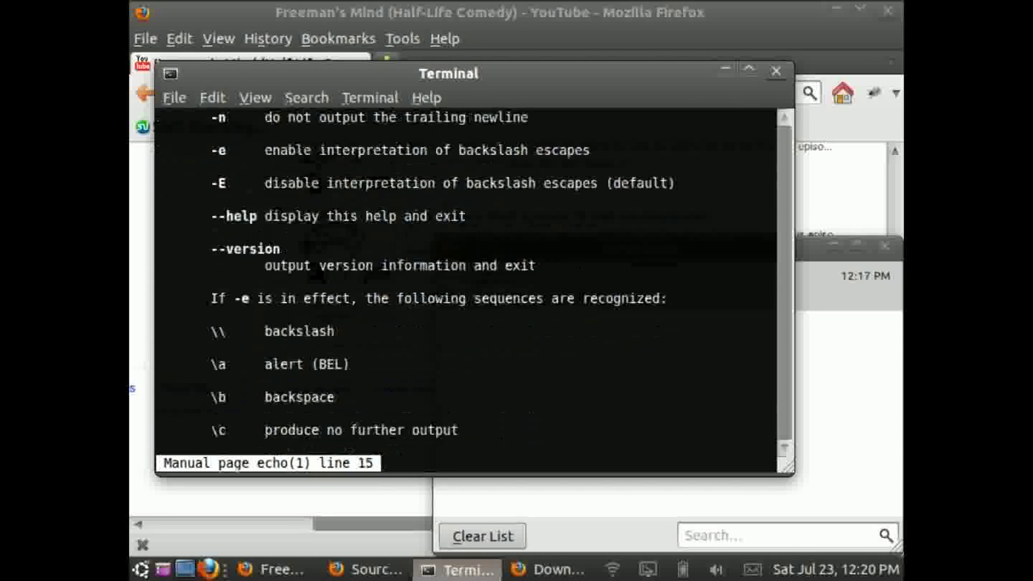
key(Down)
key(Down)
key(Down)
key(Down)
key(Down)
key(Down)
key(Down)
key(Down)
key(Down)
key(Down)
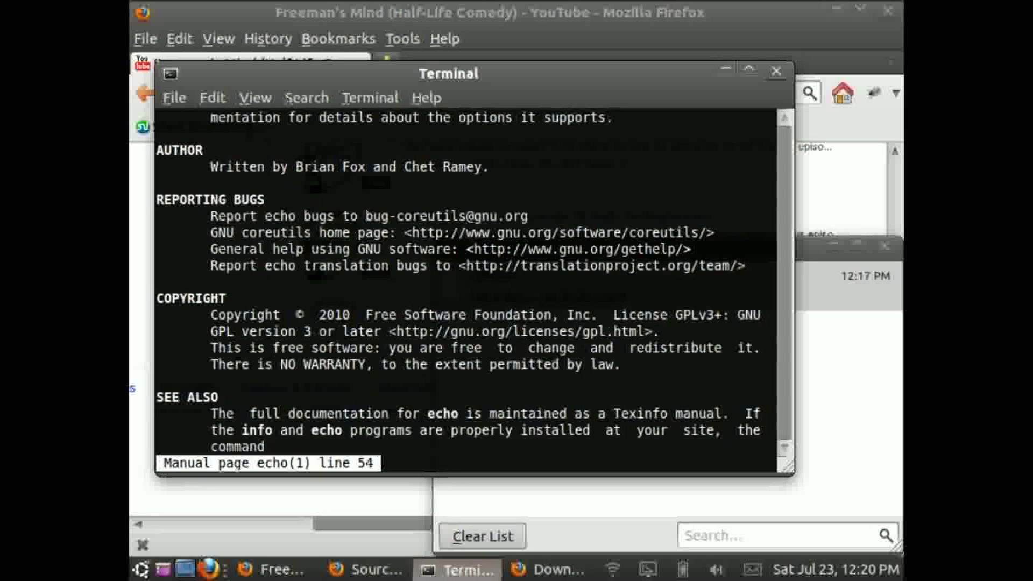
key(Up)
key(Up)
key(Up)
key(Up)
key(Up)
key(Up)
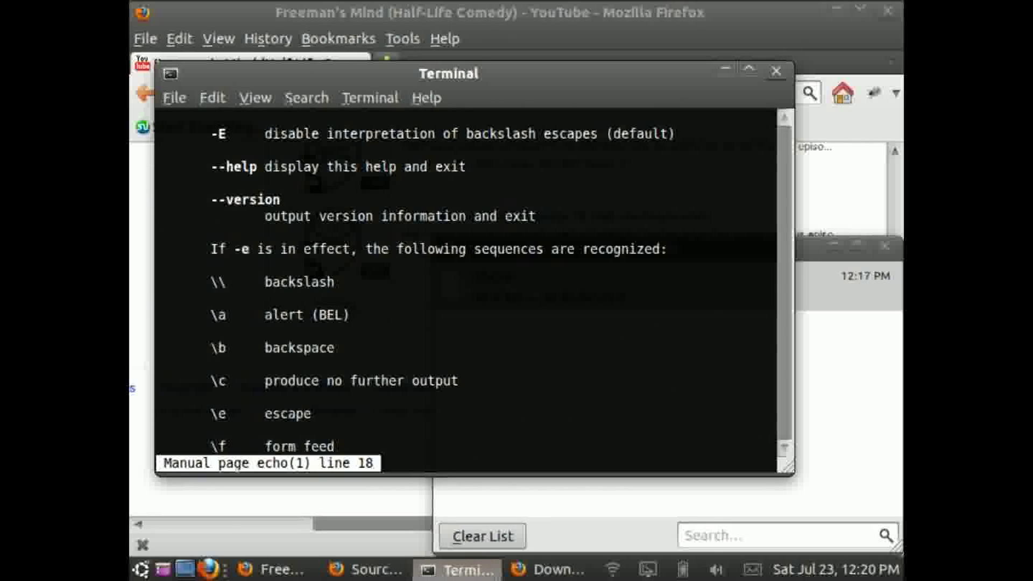
key(q)
Reprint excess.html and try first tr commands, cancelling unfinished ones with Ctrl+C.
key(Up)
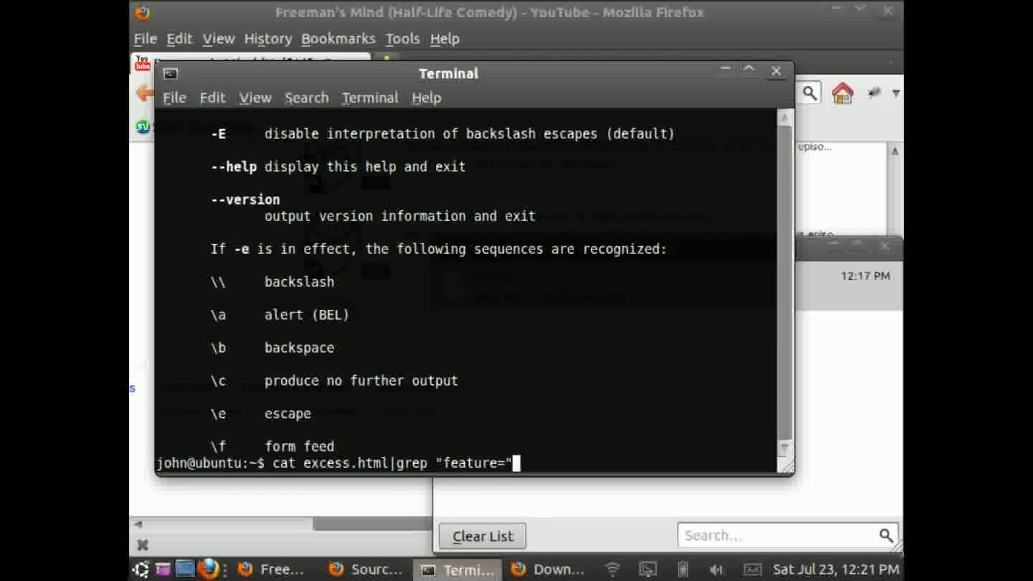
key(BackSpace)
key(BackSpace)
key(BackSpace)
key(BackSpace)
key(BackSpace)
key(BackSpace)
key(Return)
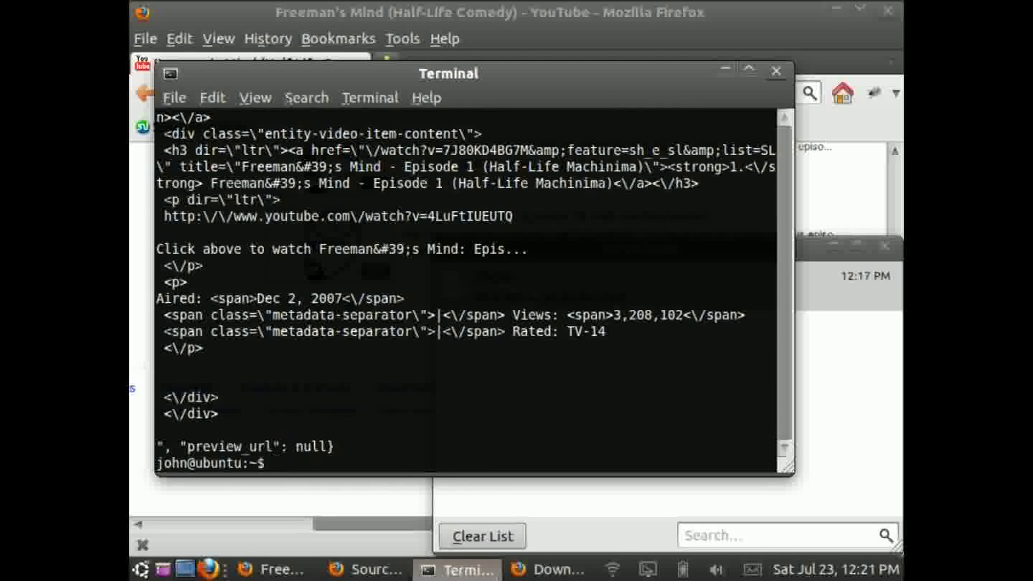
key(Up)
text(|tr "\")
key(Return)
text("")
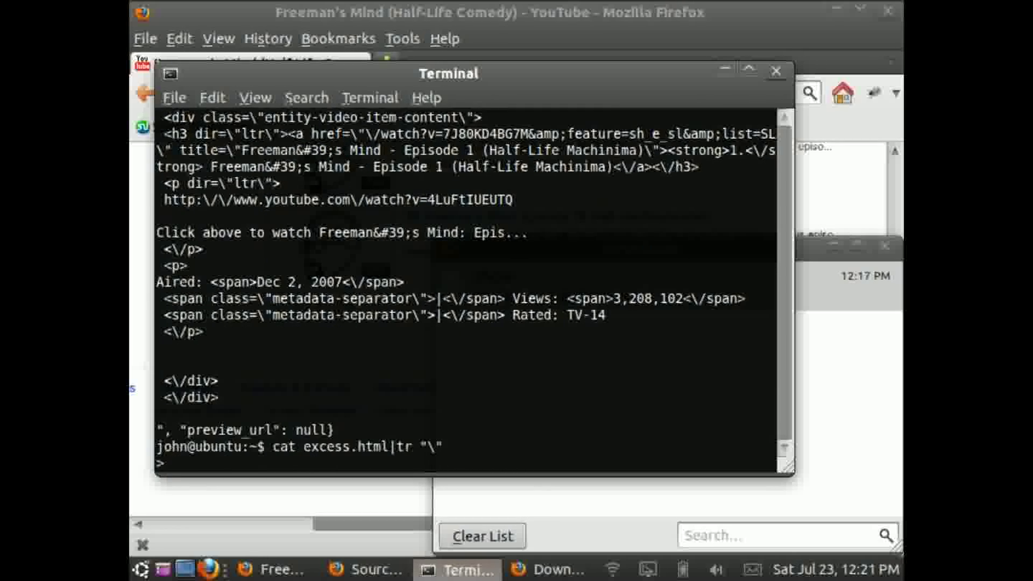
key(Return)
key(Return)
key(ctrl+c)
key(Up)
key(Return)
text("\")
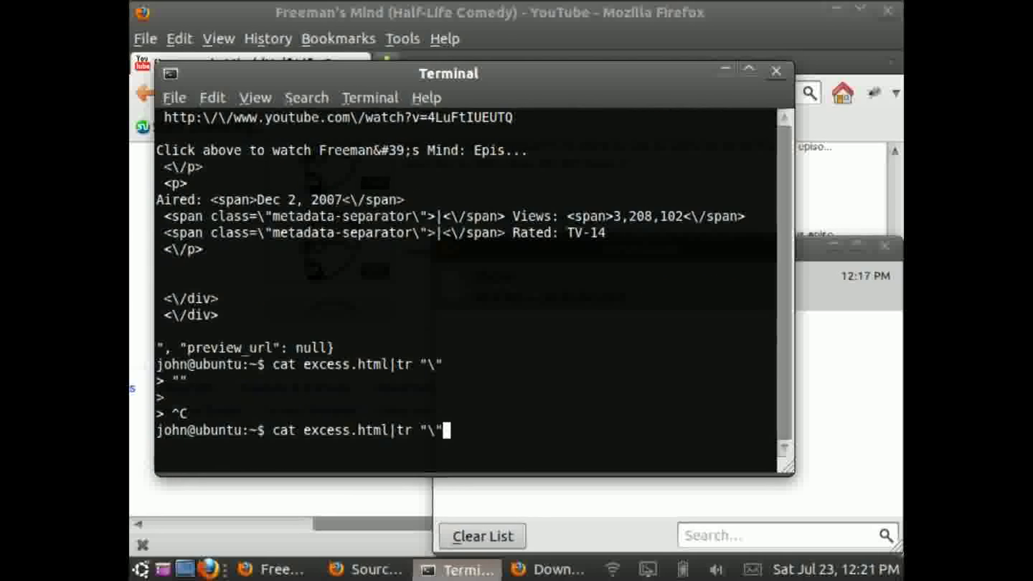
text( "")
Try tr with an empty replacement, backslash-to-space, and backslash-only sets.
key(Return)
key(ctrl+c)
key(Up)
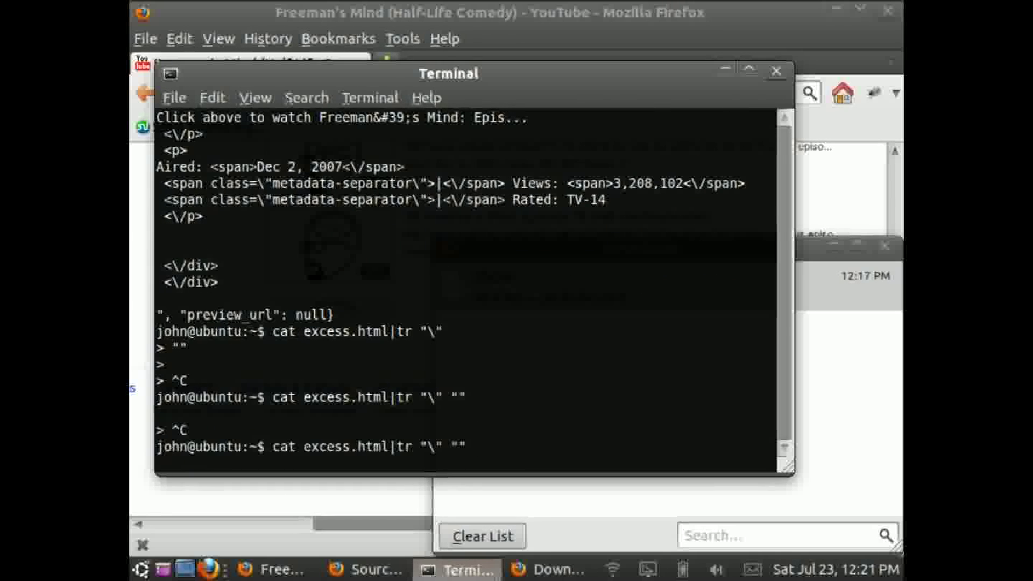
text("")
key(Return)
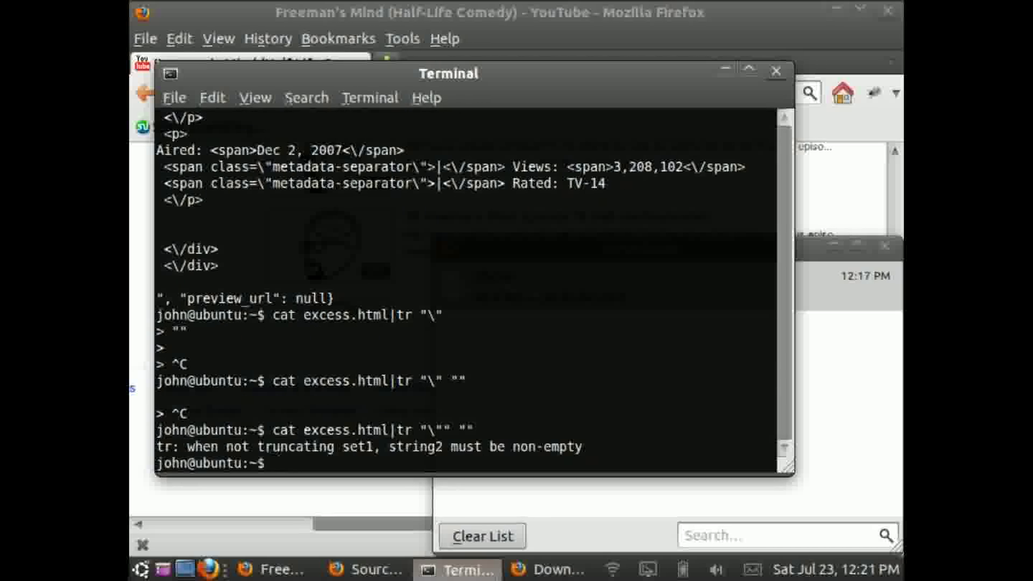
text(cat excess.html|tr "\\" "")
key(Return)
text(cat excess.html|tr "\\" " ")
key(Return)
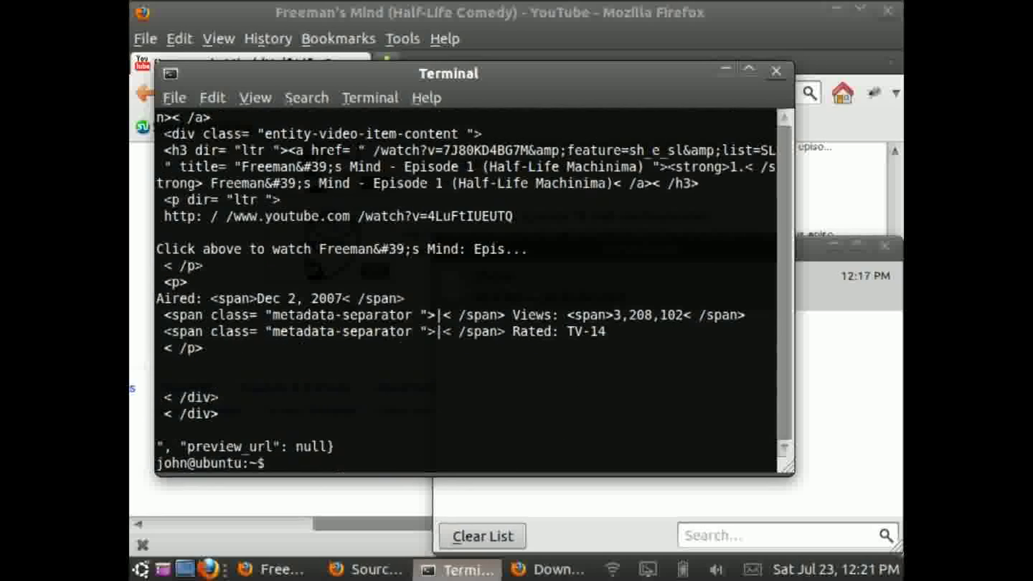
text(cat excess.html|tr "\\")
key(Return)
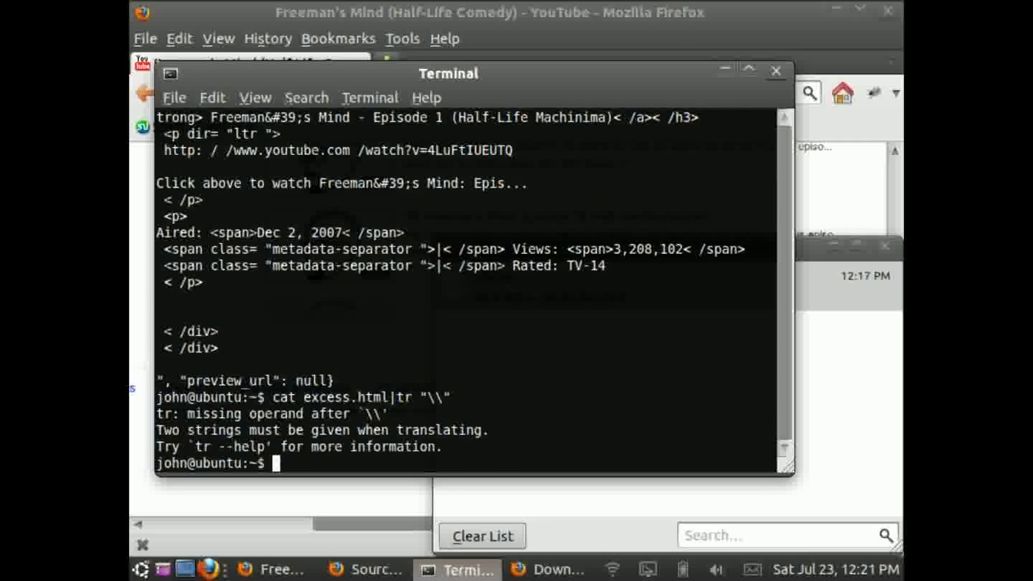
text(--help|less)
key(Return)
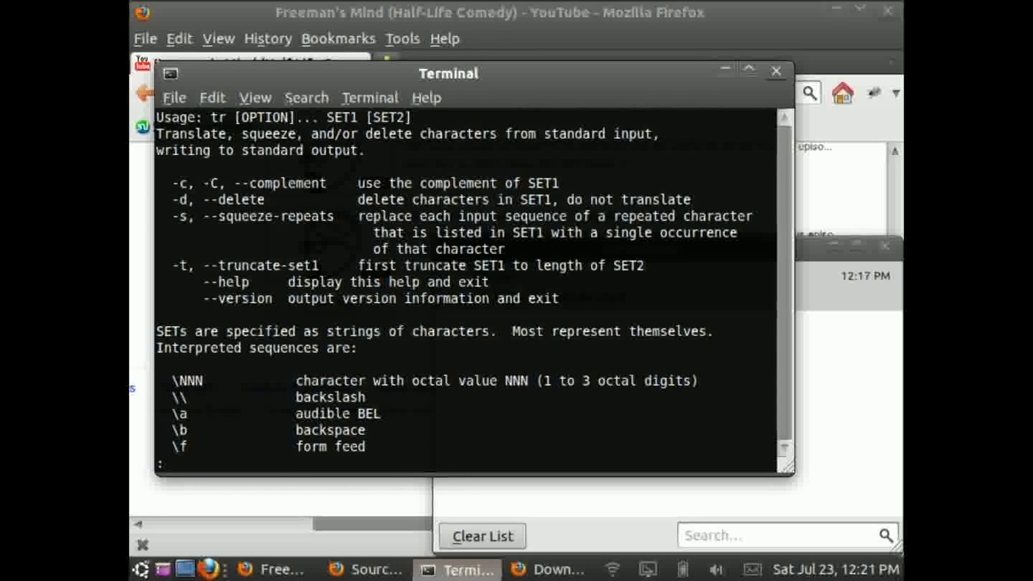
text(qcat excess.html|tr "\\" " ")
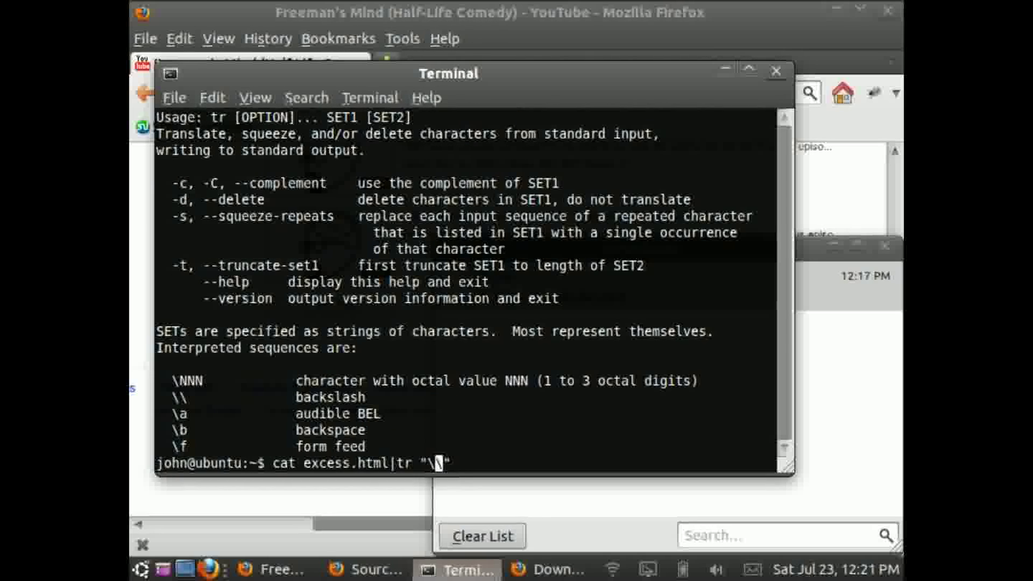
Delete all backslashes into excess.html with tr -d "\\" and print the result.
key(Return)
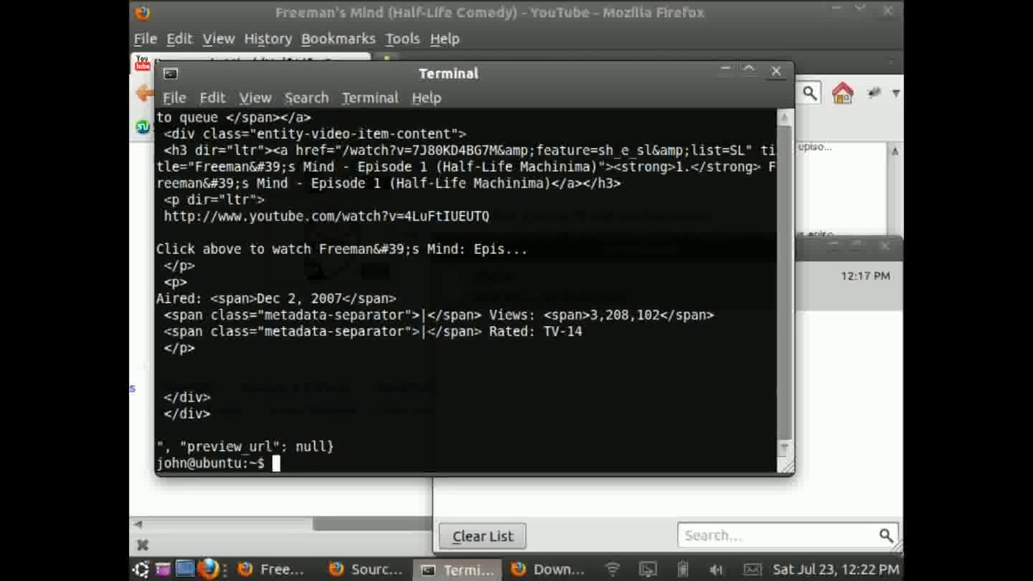
text(cat excess.html|tr -d "\\" > excess.html)
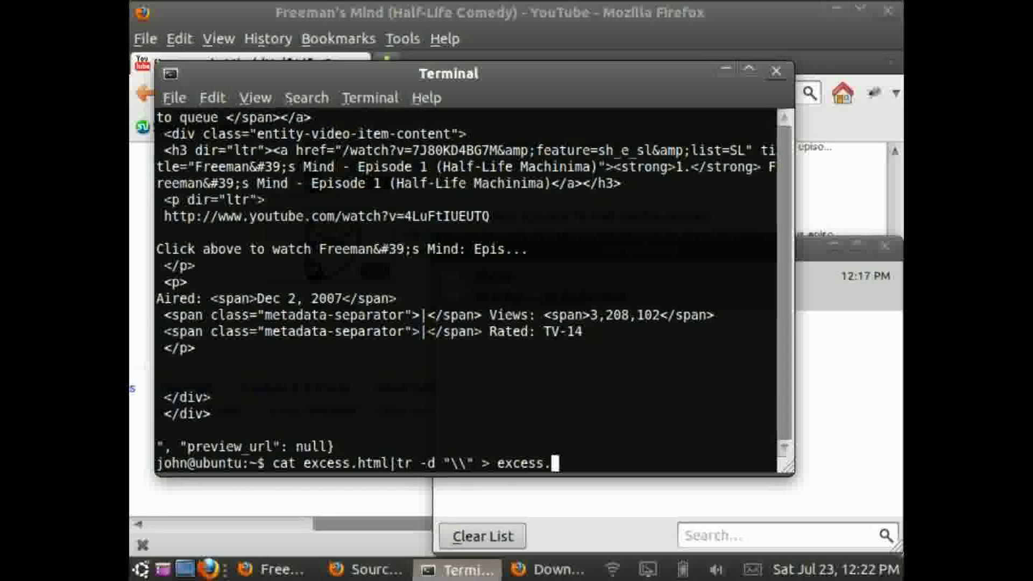
key(Return)
text(cat exc)
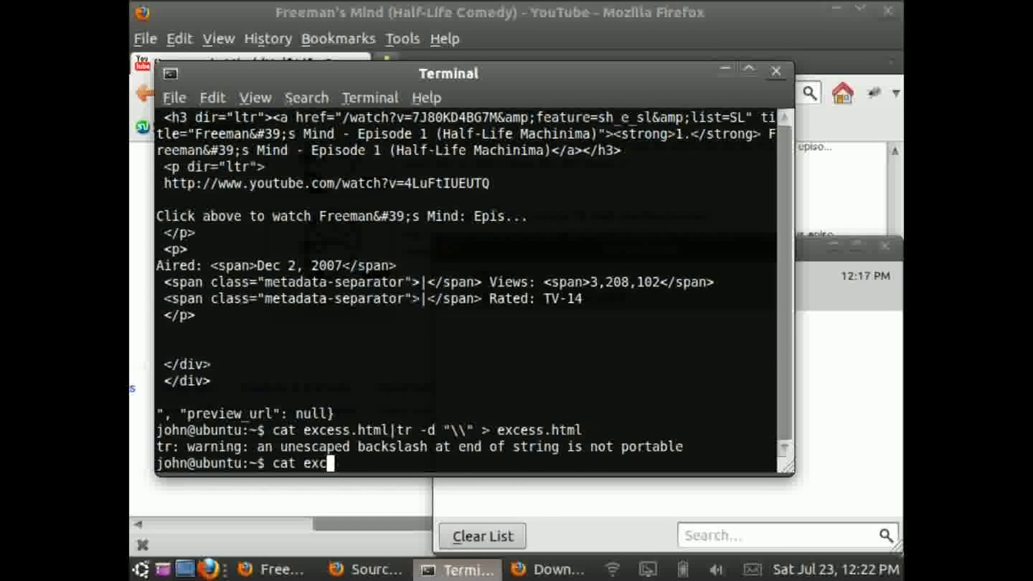
text(ess.html)
key(Return)
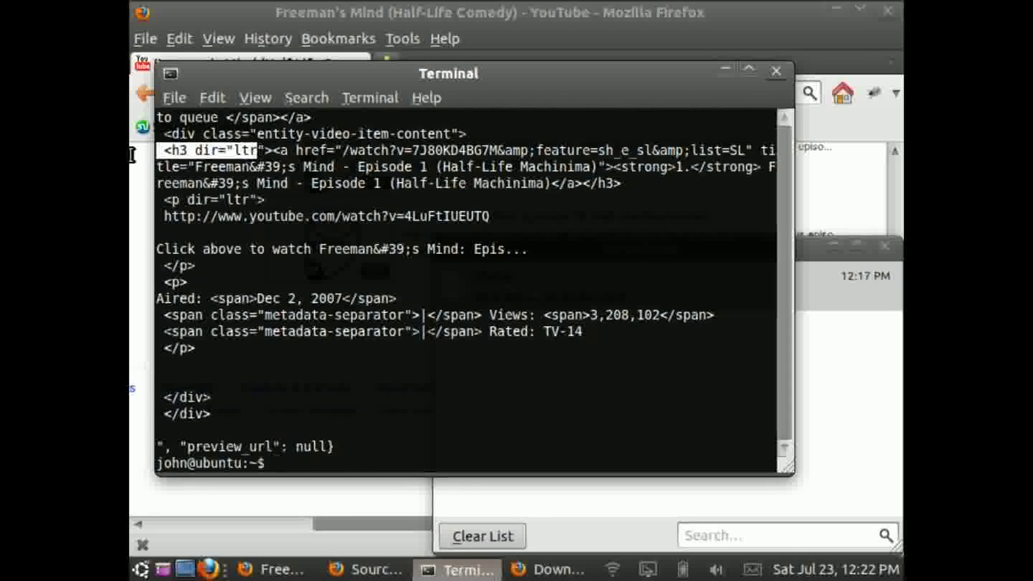
Filter excess.html through grep "a href=", cut -d\" -f4 and grep "^/wa".
drag(335, 150, 343, 151)
text(cat excess.html|grep "")
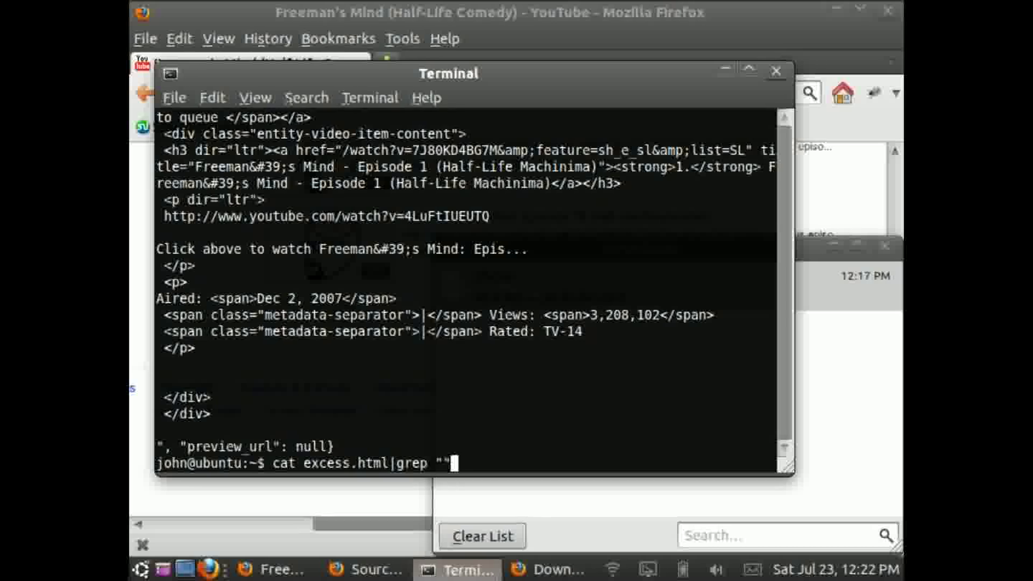
text(a href=")
key(Return)
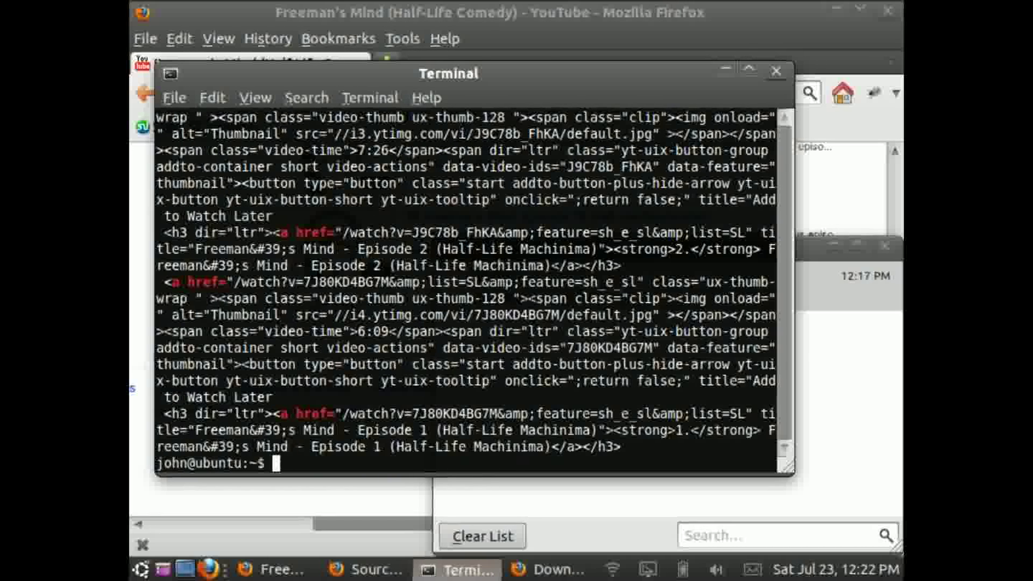
key(Up)
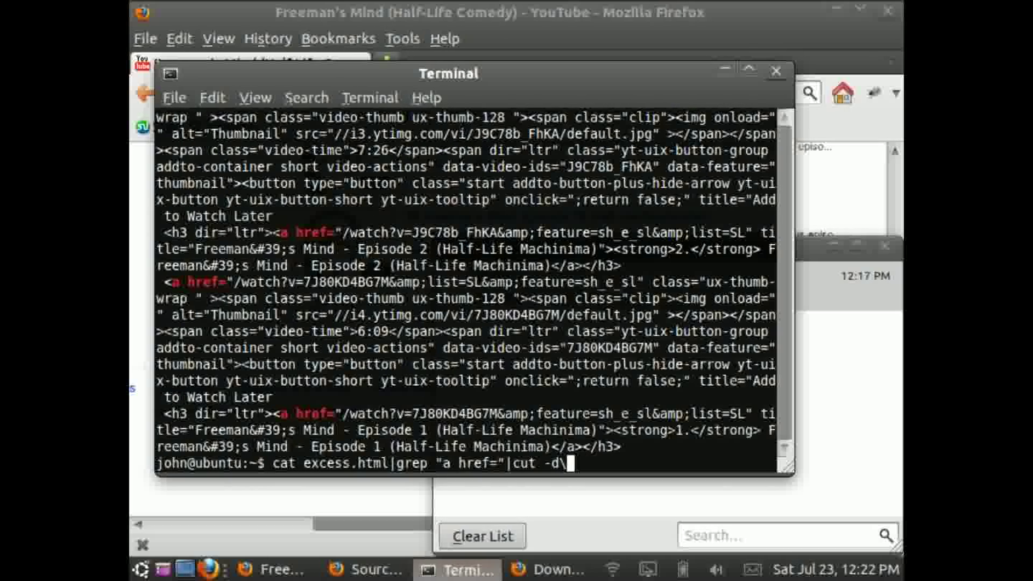
text(" -f2)
key(Return)
key(Up)
key(BackSpace)
text(4|grep)
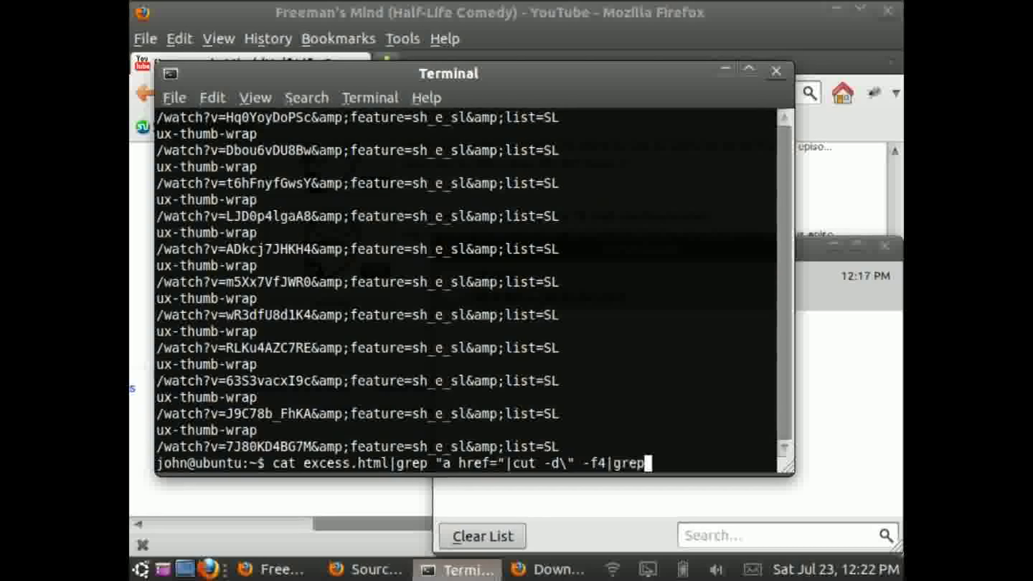
text(^/wa")
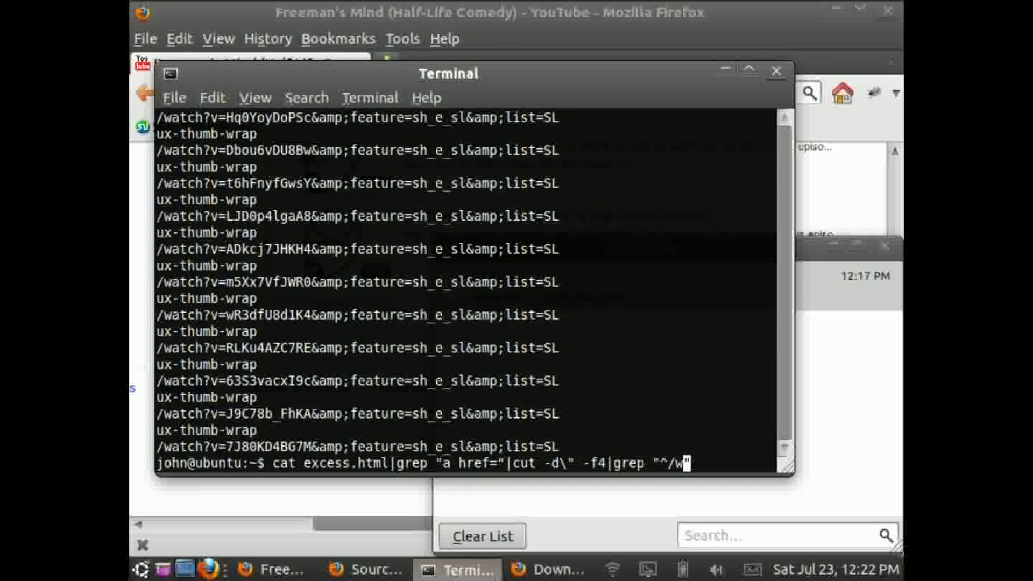
key(Return)
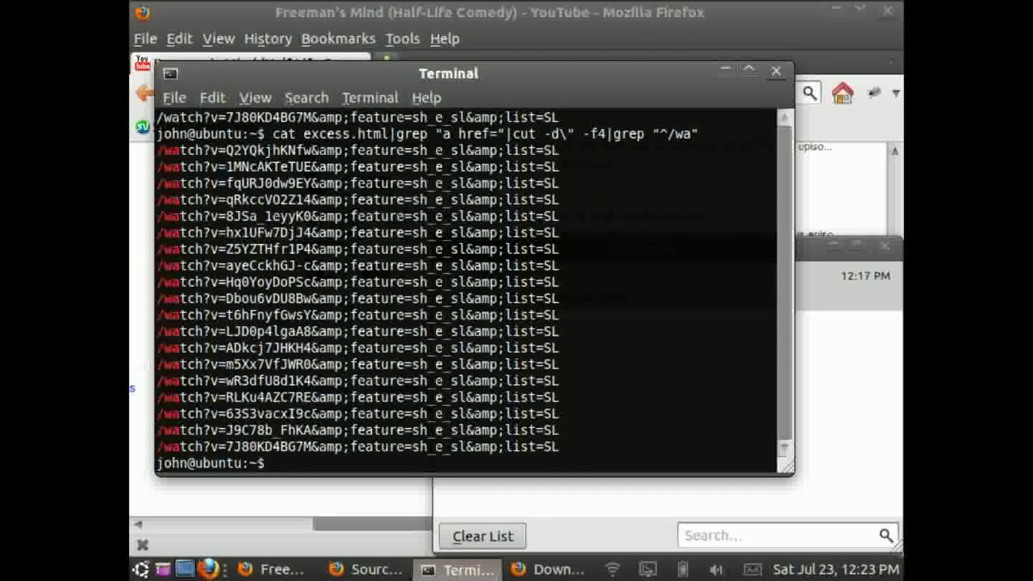
Append the extracted /watch links to list.txt with >>.
key(Up)
text(>>)
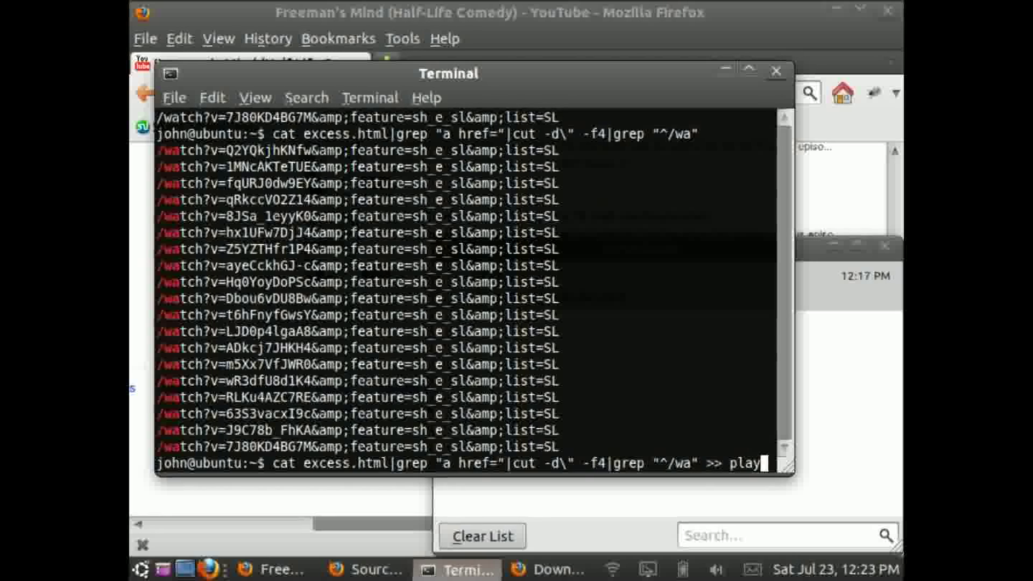
key(BackSpace)
key(ctrl+c)
text(ls)
key(Return)
key(Up)
key(Up)
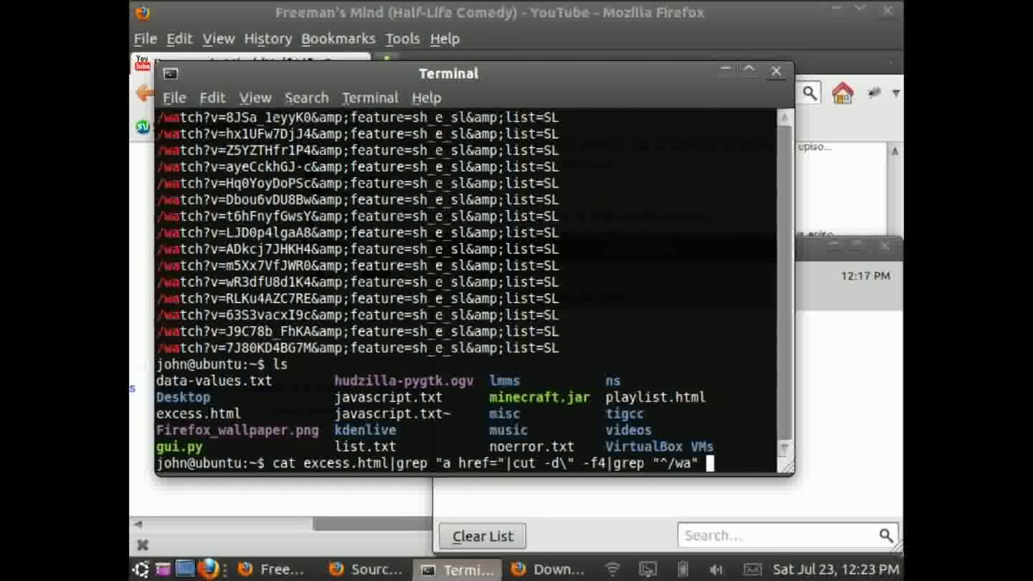
text(list.txt)
key(Return)
text(cat list.ttx)
Print list.txt with cat, then page through it in less.
key(Return)
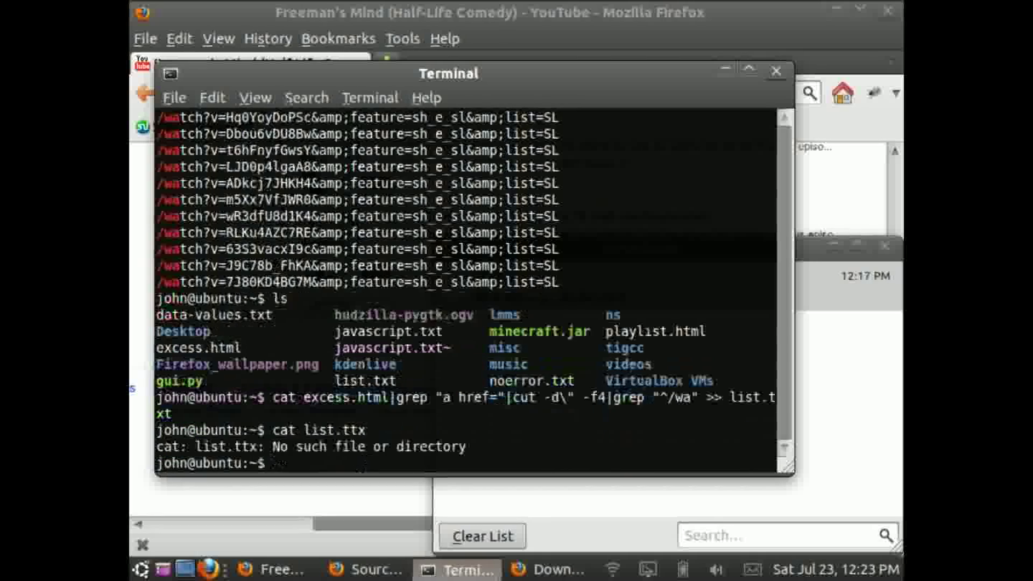
text(cat list.txt)
key(Return)
text(cat list.txt|less)
key(Return)
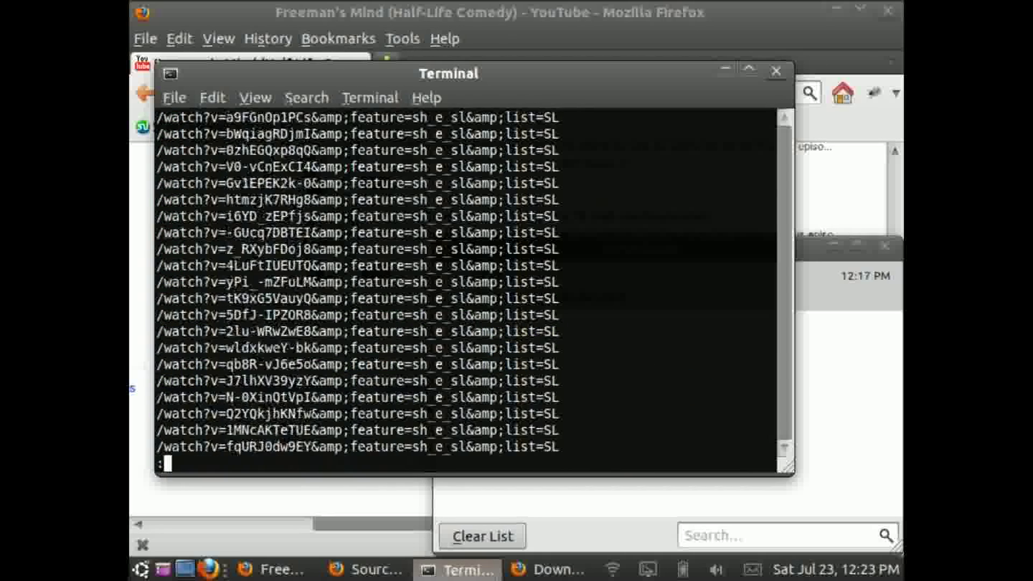
key(q)
key(Up)
key(Left)
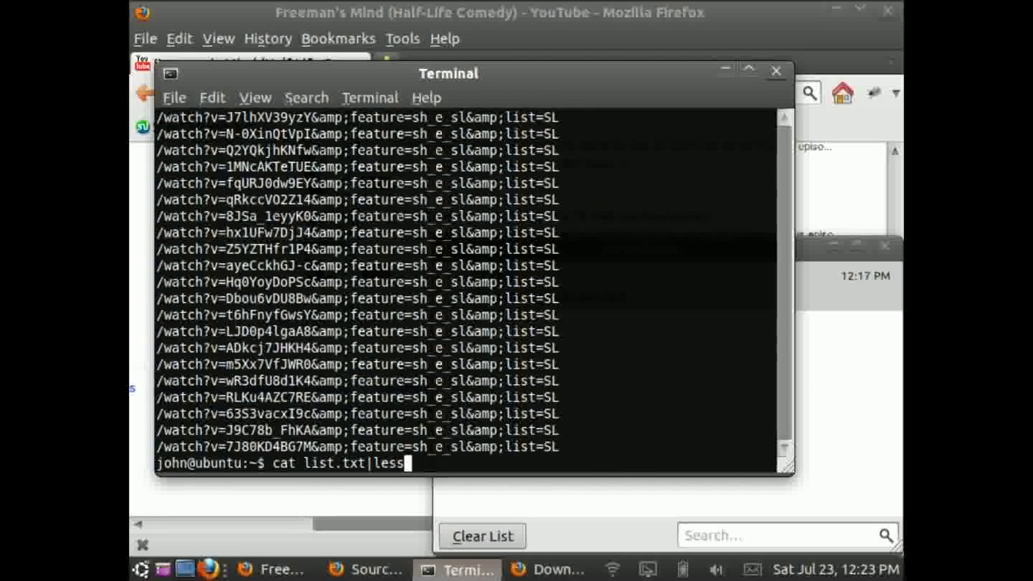
key(BackSpace)
key(BackSpace)
key(BackSpace)
key(ctrl+u)
text(while rea)
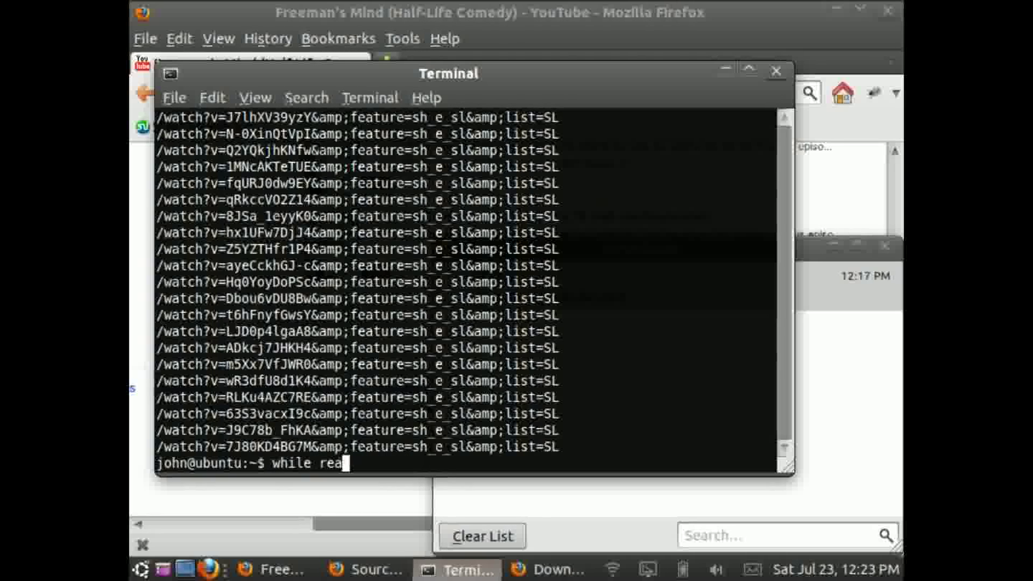
key(ctrl+u)
text(cat list/)
key(BackSpace)
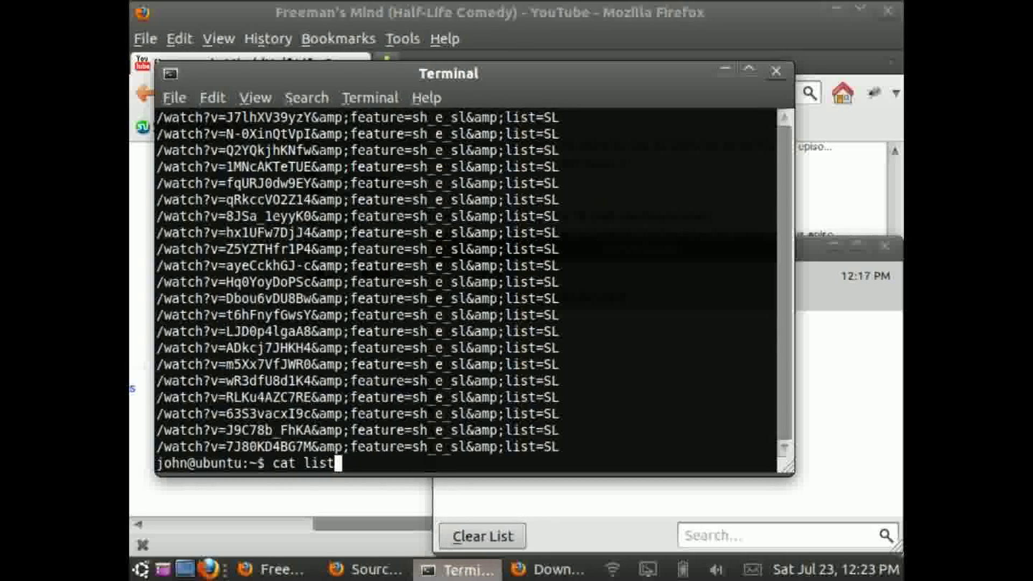
text(.txt|while read line; do echo)
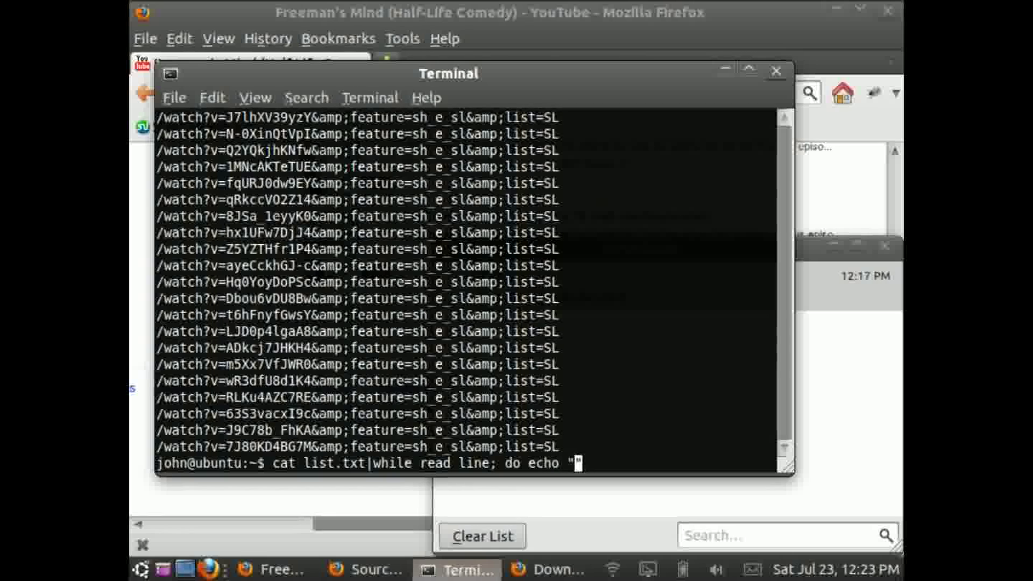
text(http://ypi)
text(ube.)
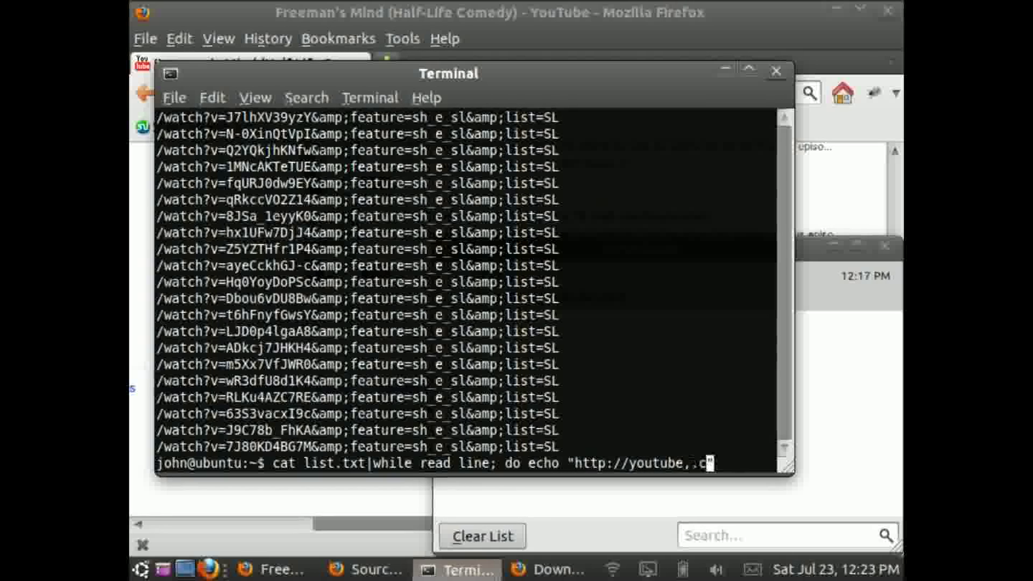
text(com${line}"; done)
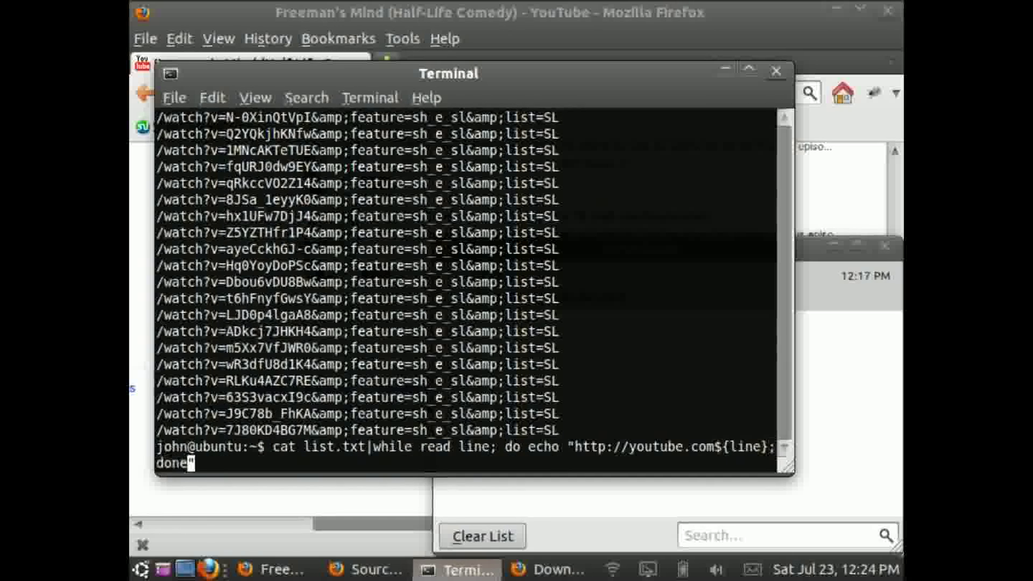
key(Return)
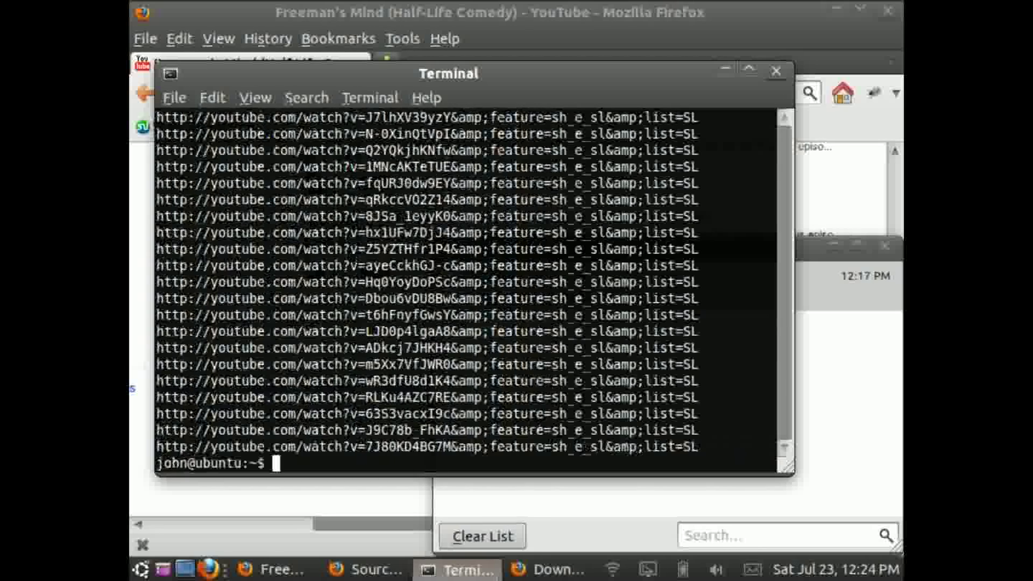
right_click(379, 404)
click(445, 161)
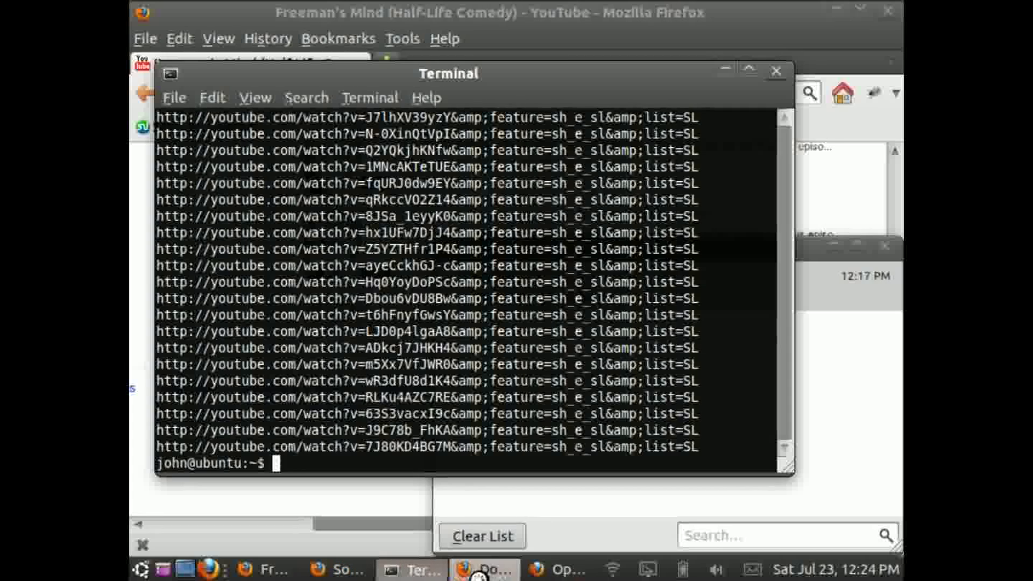
click(472, 568)
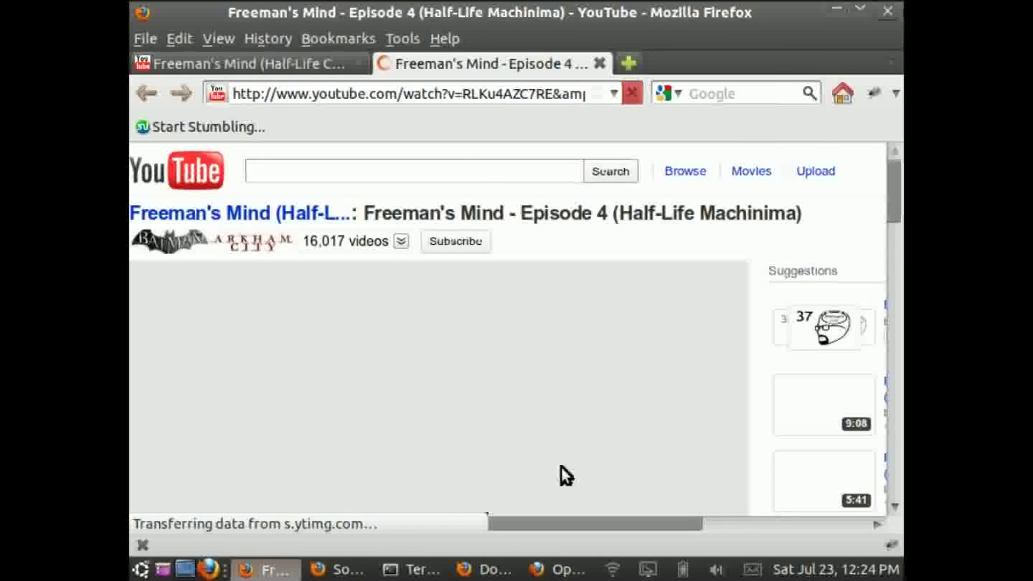
click(599, 64)
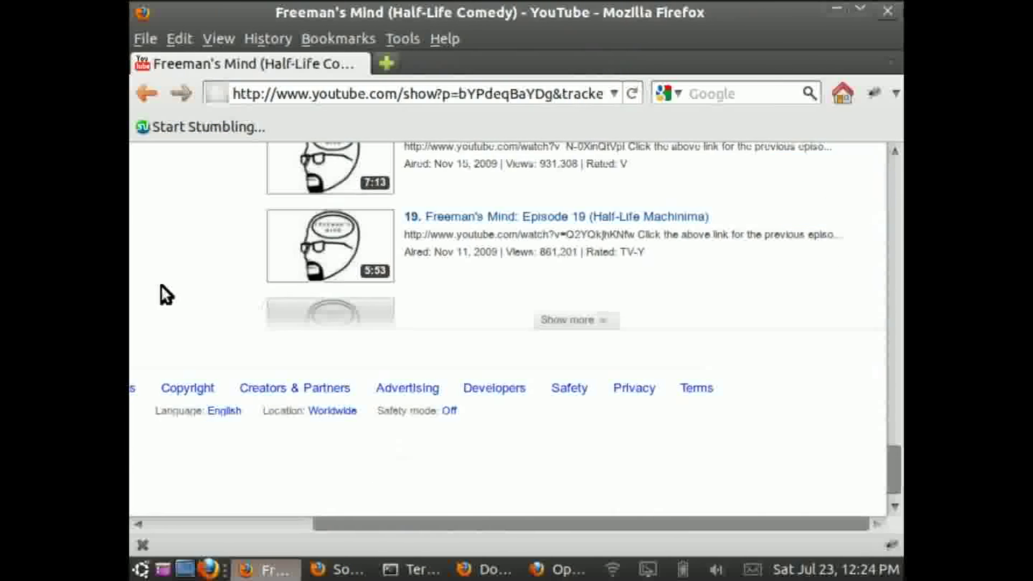
scroll(161, 286, up, 5)
click(367, 569)
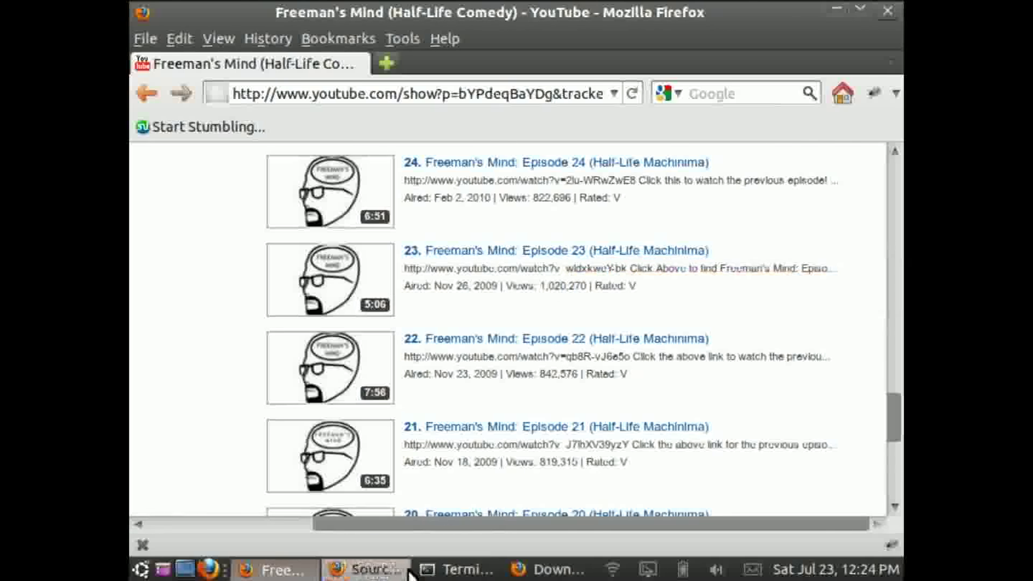
click(456, 569)
right_click(373, 185)
click(396, 155)
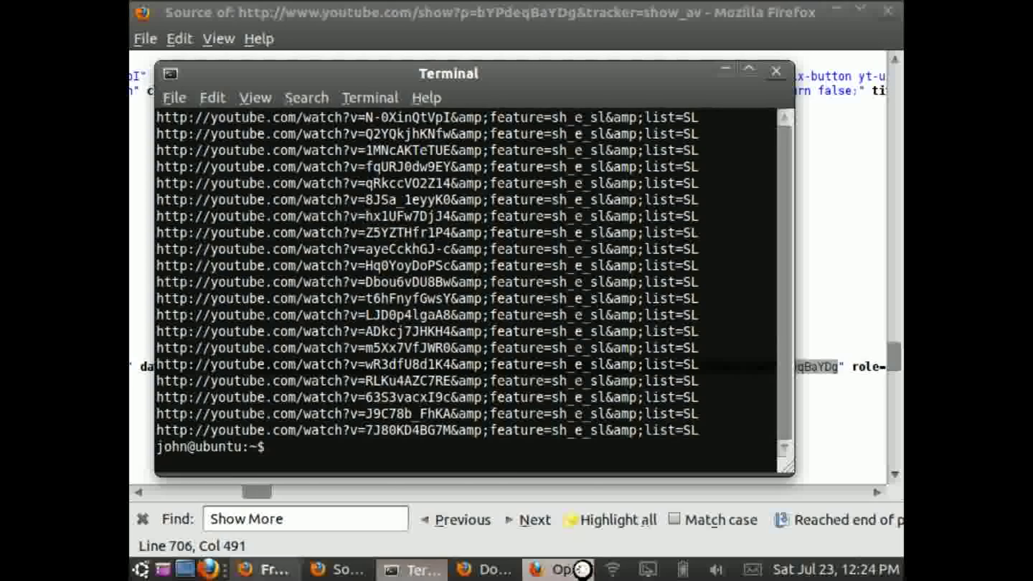
click(582, 32)
click(422, 569)
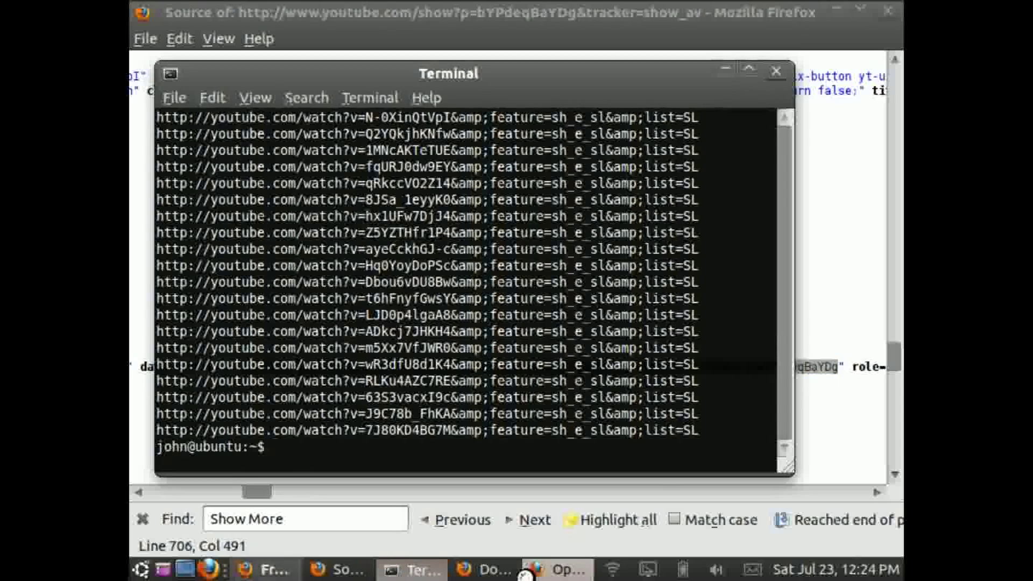
click(559, 568)
click(885, 246)
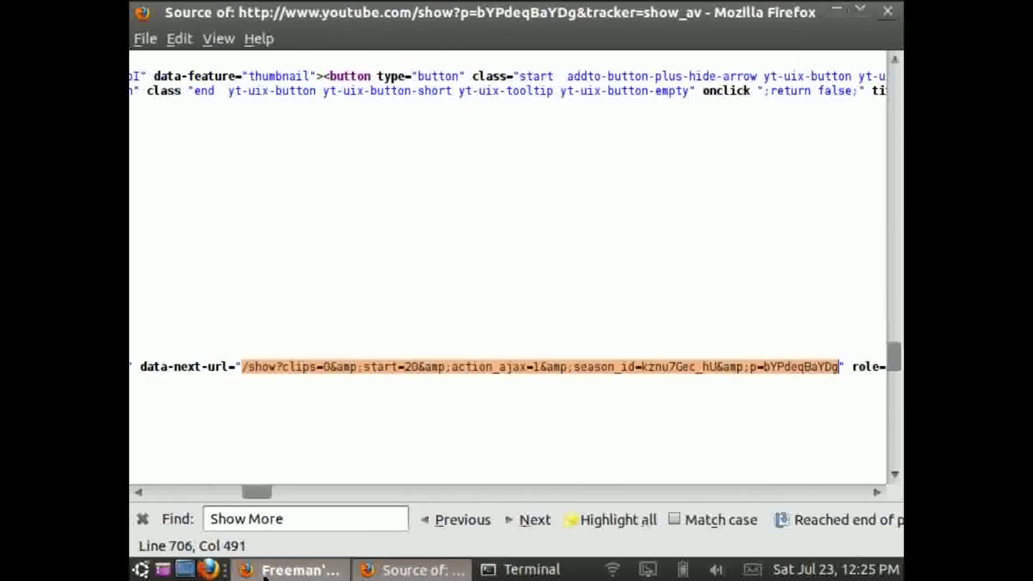
click(275, 569)
click(600, 64)
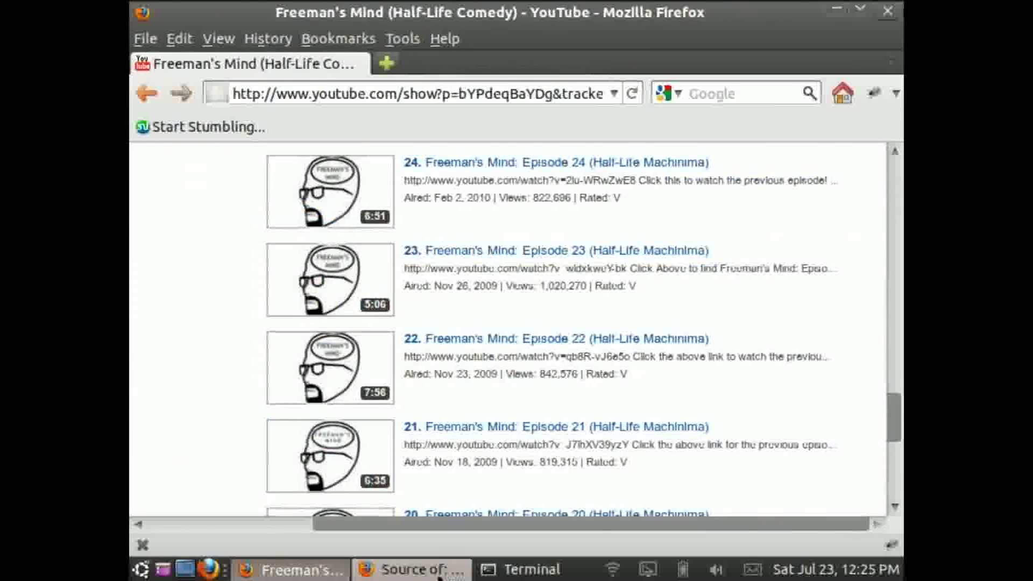
click(422, 569)
click(525, 569)
key(Up)
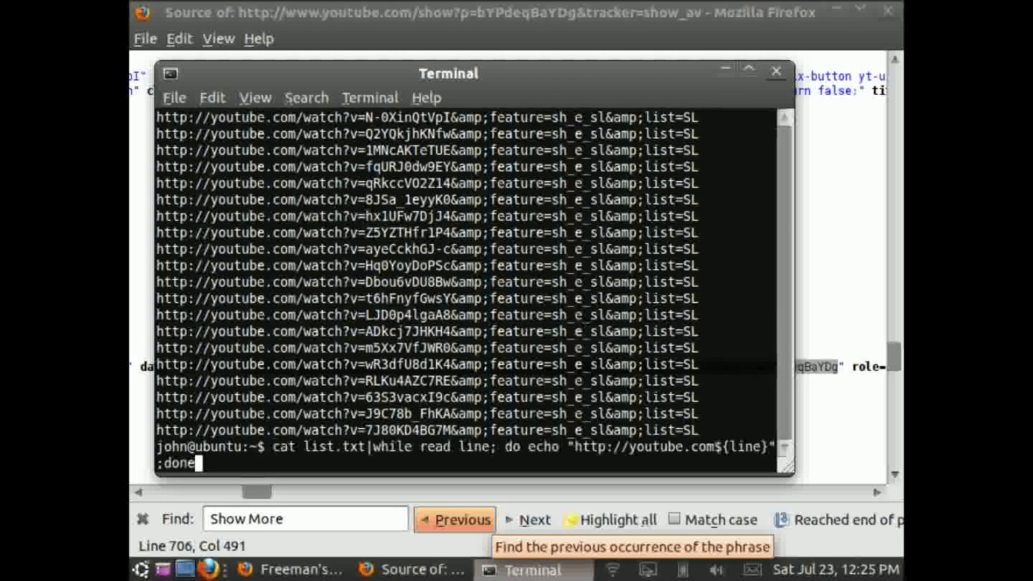
key(End)
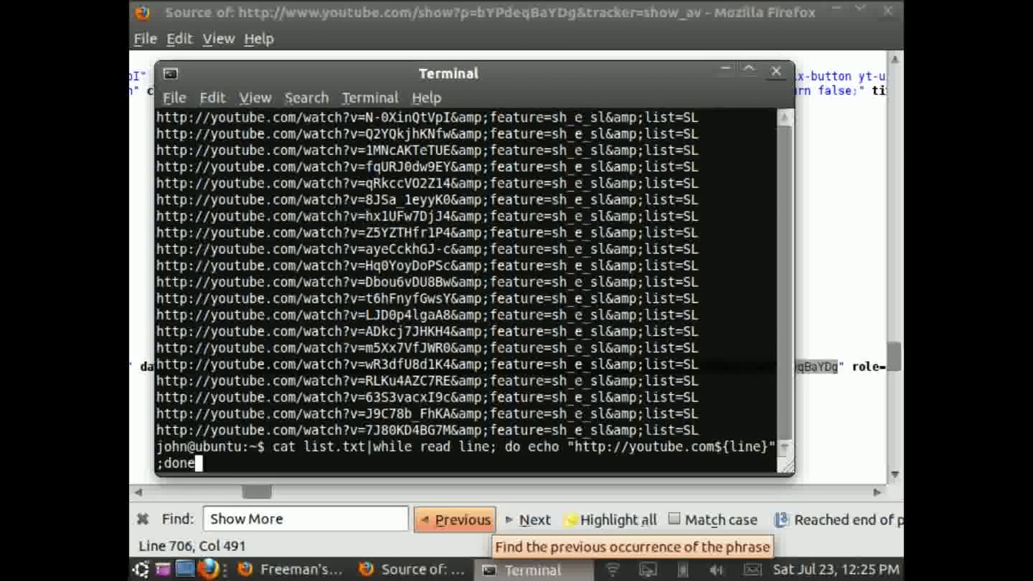